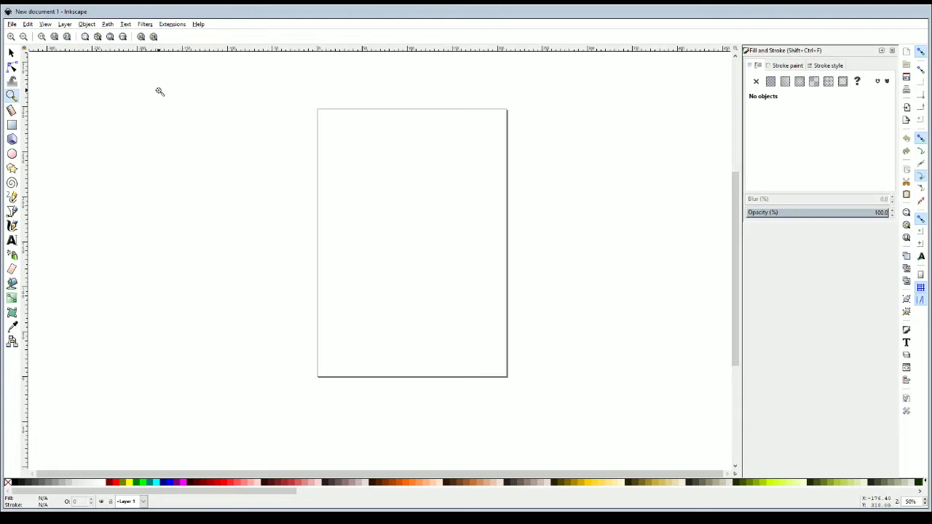
Draw a rectangle starting at the page's top-left corner
{"action": "left_click", "coordinate": [11, 53]}
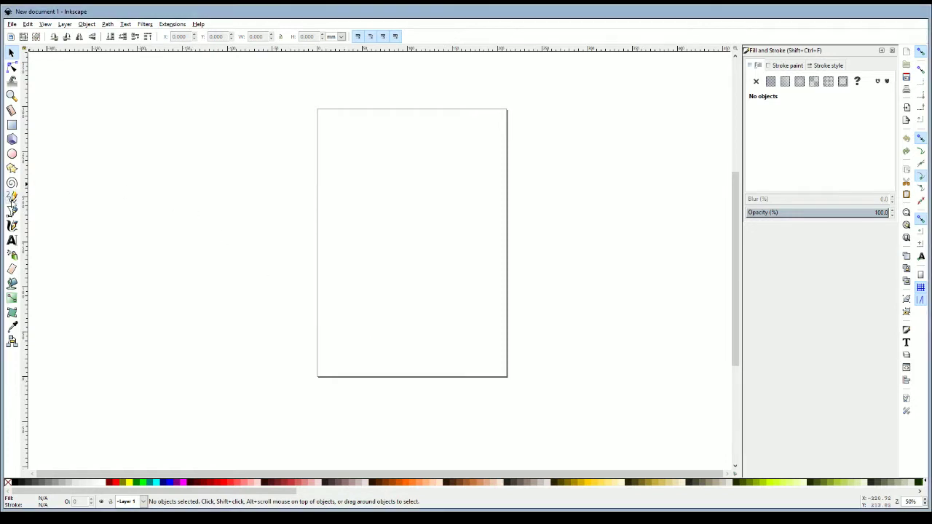
{"action": "left_click", "coordinate": [13, 126]}
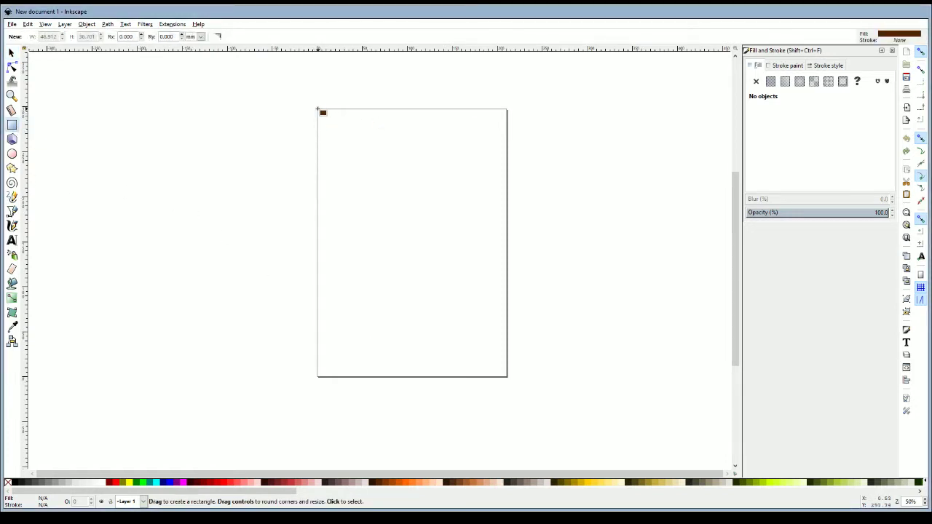
{"action": "left_click_drag", "start_coordinate": [318, 109], "coordinate": [440, 175]}
{"action": "left_click", "coordinate": [12, 53]}
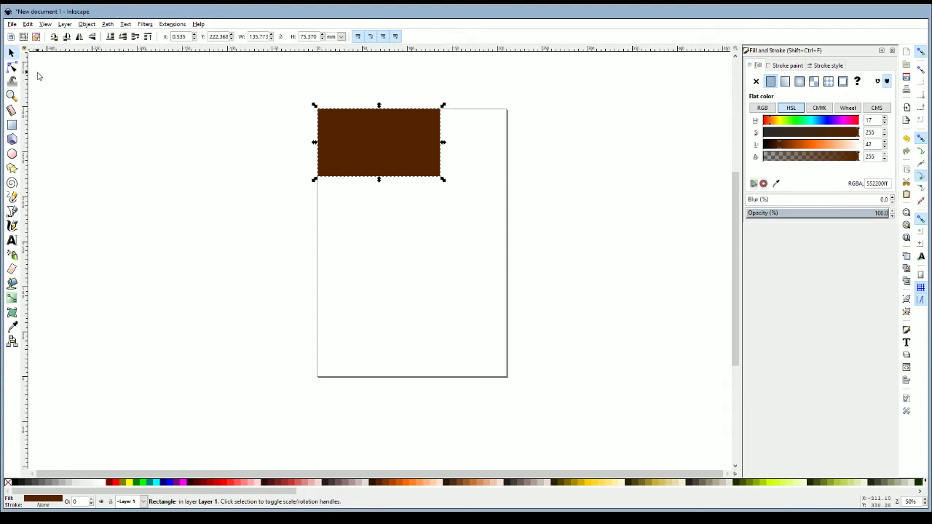
Resize the rectangle to 200 × 100 mm and move it back flush with the page's top edge
{"action": "left_click", "coordinate": [266, 37]}
{"action": "key", "text": "BackSpace"}
{"action": "key", "text": "BackSpace"}
{"action": "key", "text": "BackSpace"}
{"action": "key", "text": "BackSpace"}
{"action": "key", "text": "BackSpace"}
{"action": "key", "text": "BackSpace"}
{"action": "key", "text": "BackSpace"}
{"action": "key", "text": "Return"}
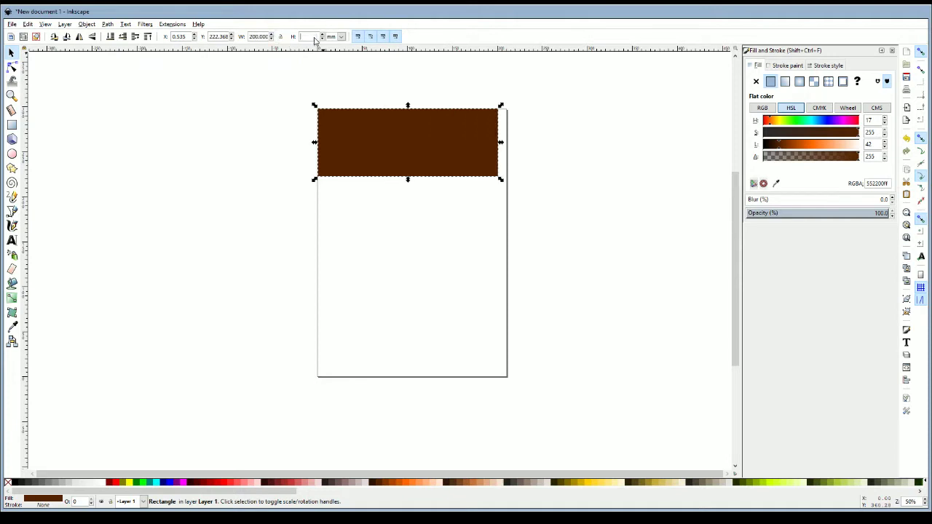
{"action": "type", "text": "100"}
{"action": "key", "text": "Return"}
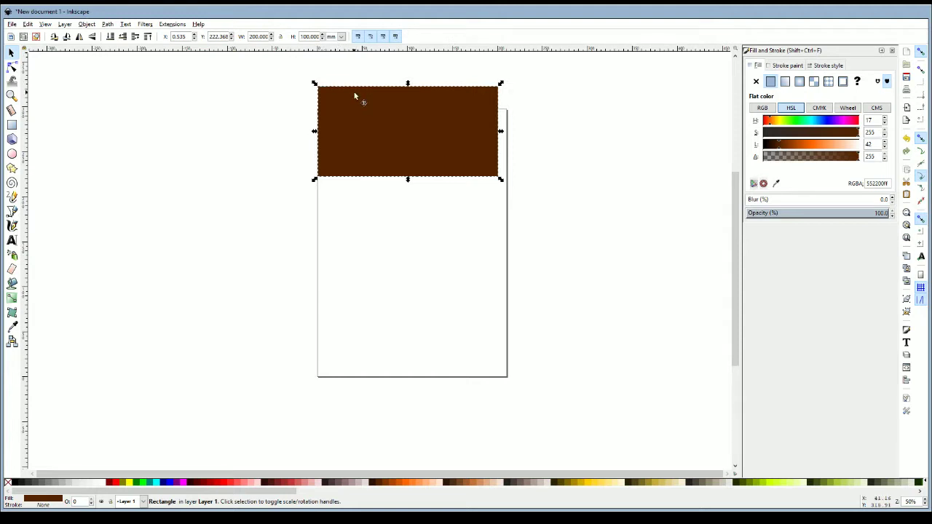
{"action": "left_click_drag", "start_coordinate": [355, 96], "coordinate": [354, 127]}
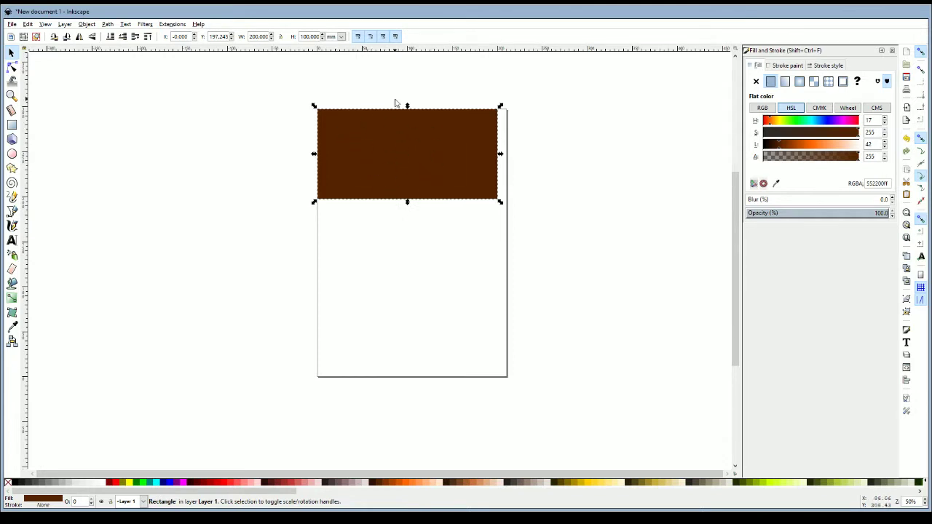
Remove the rectangle's brown fill and give it a flat black stroke
{"action": "left_click", "coordinate": [755, 81]}
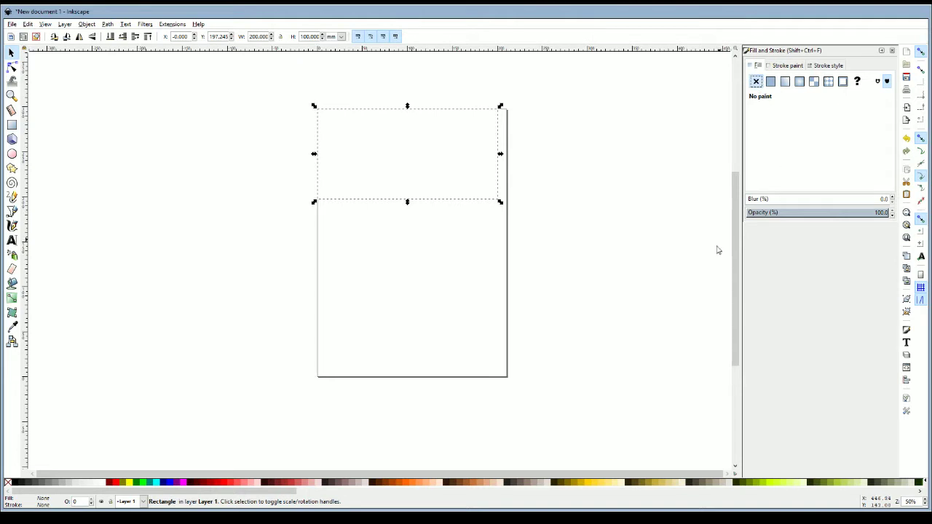
{"action": "left_click", "coordinate": [787, 66]}
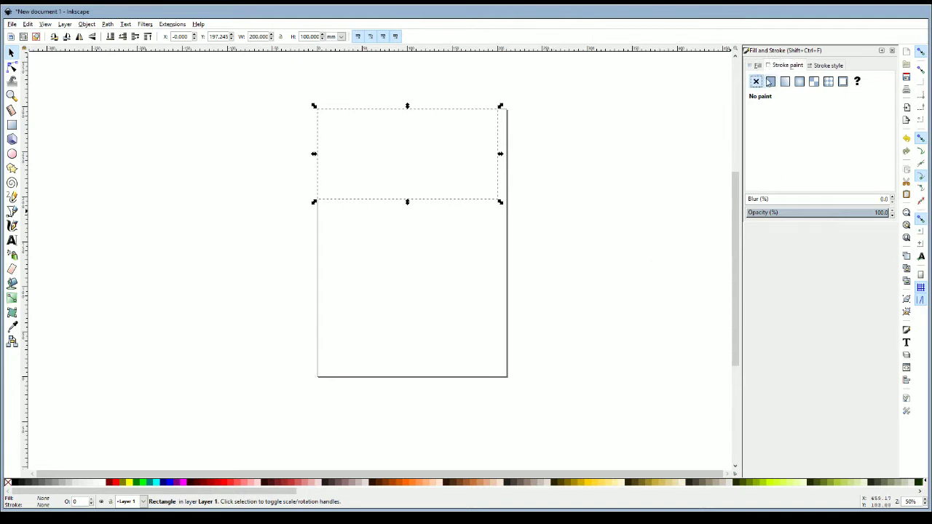
{"action": "left_click", "coordinate": [770, 81]}
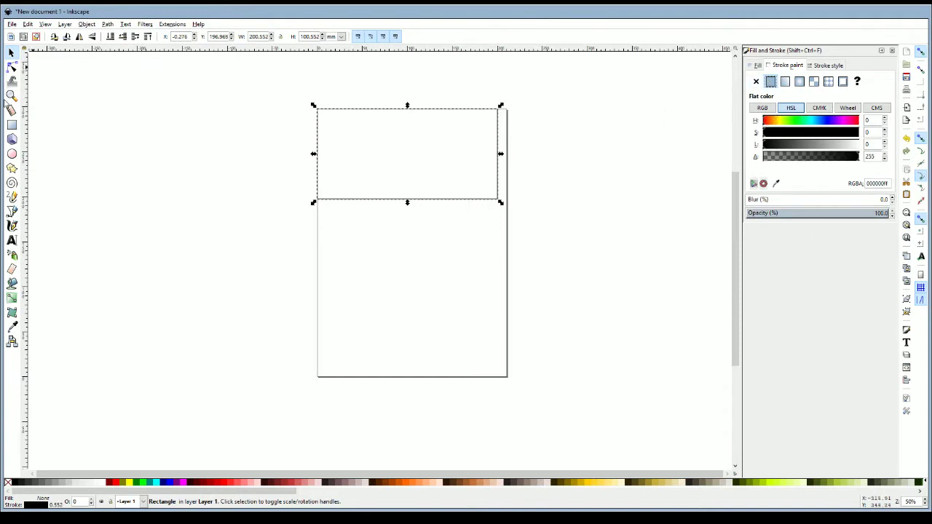
{"action": "left_click", "coordinate": [12, 95]}
{"action": "left_click", "coordinate": [348, 114]}
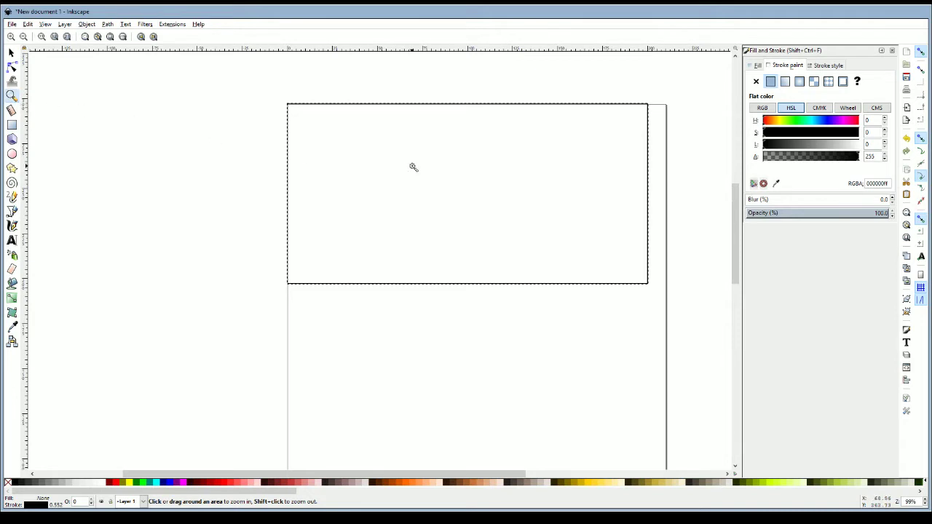
Zoom and scroll until the outlined 200 × 100 mm rectangle fills the canvas at about 140%
{"action": "left_click", "coordinate": [546, 164]}
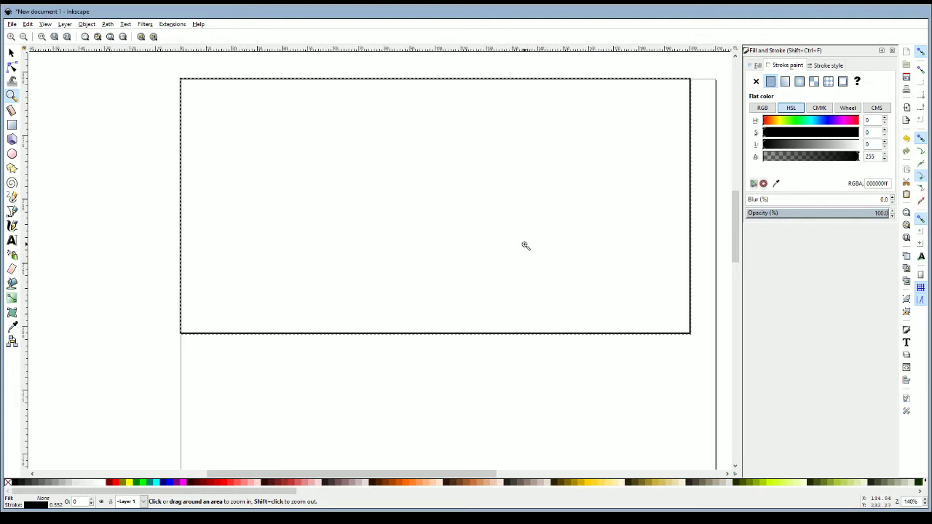
{"action": "scroll", "coordinate": [518, 246], "scroll_direction": "up", "scroll_amount": 3}
{"action": "scroll", "coordinate": [581, 301], "scroll_direction": "down", "scroll_amount": 1}
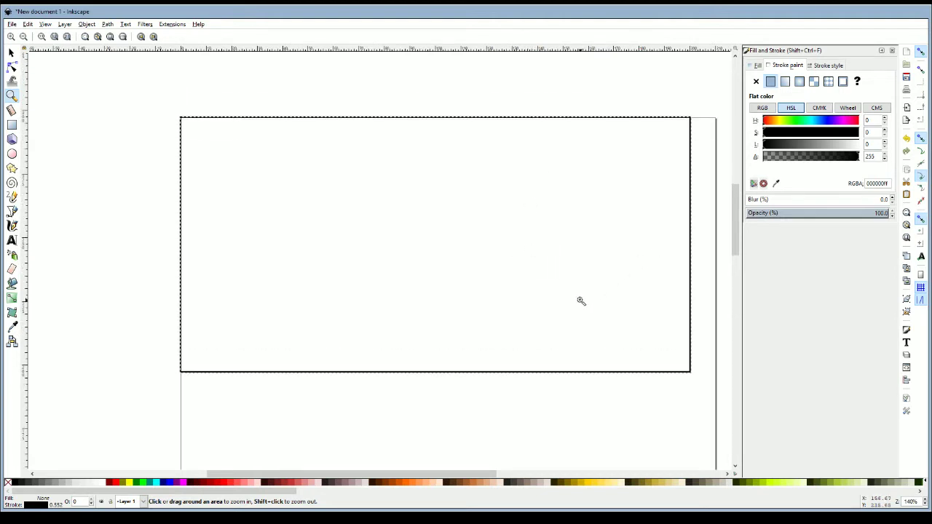
{"action": "scroll", "coordinate": [351, 472], "scroll_direction": "right", "scroll_amount": 3}
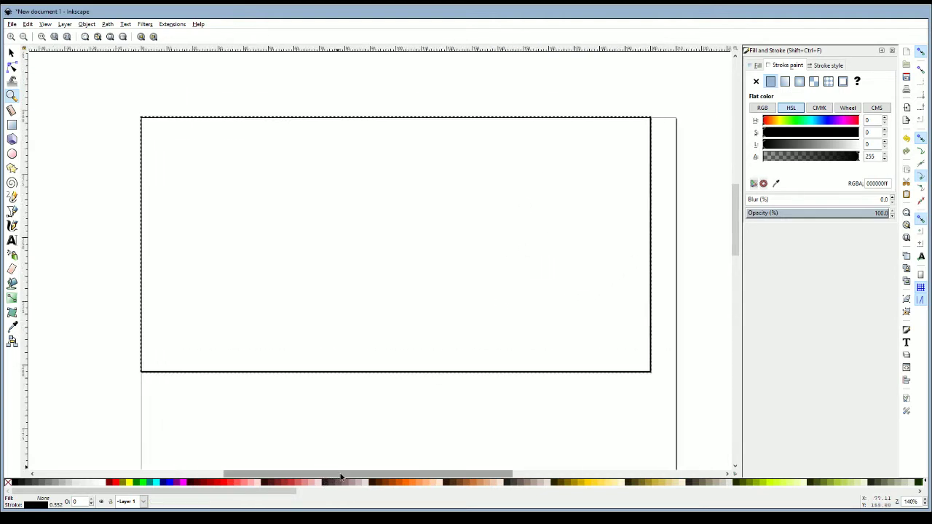
{"action": "scroll", "coordinate": [352, 356], "scroll_direction": "down", "scroll_amount": 2}
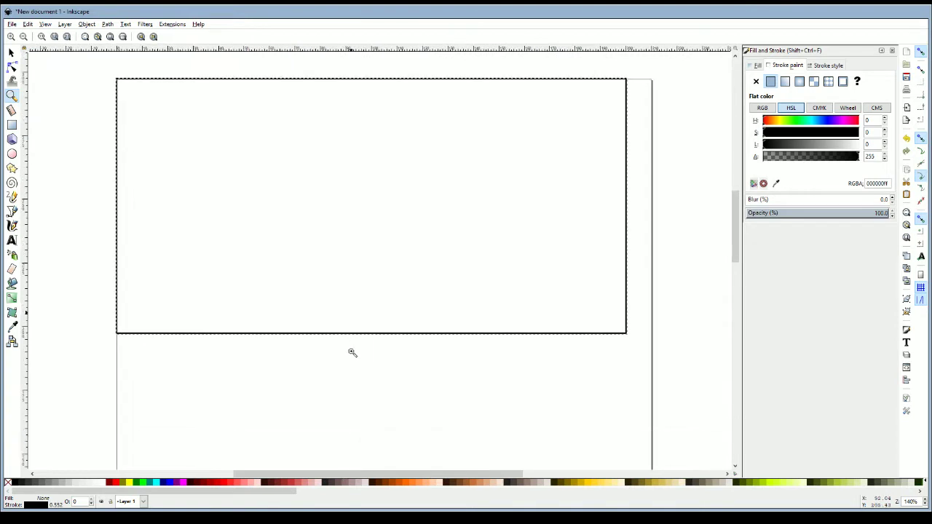
{"action": "left_click", "coordinate": [355, 239], "text": "shift"}
{"action": "left_click", "coordinate": [354, 240]}
{"action": "scroll", "coordinate": [256, 197], "scroll_direction": "up", "scroll_amount": 1}
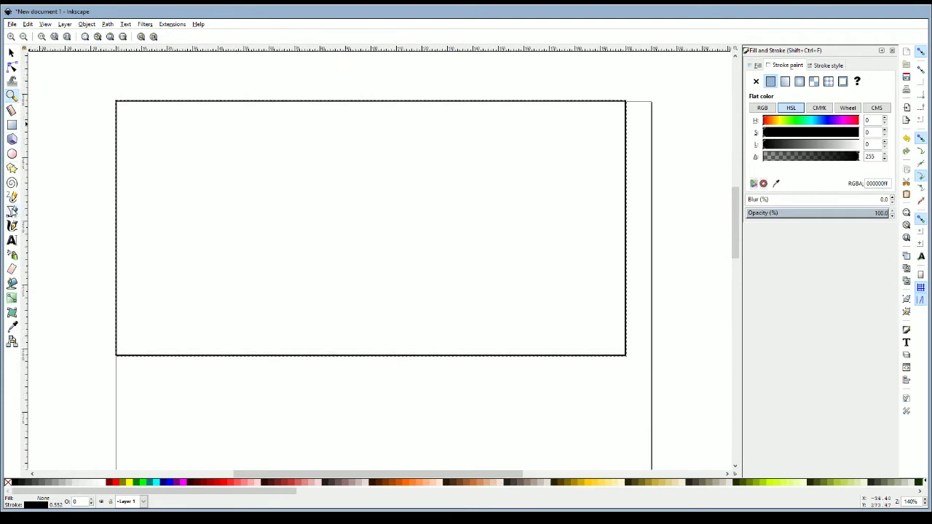
{"action": "left_click", "coordinate": [12, 211]}
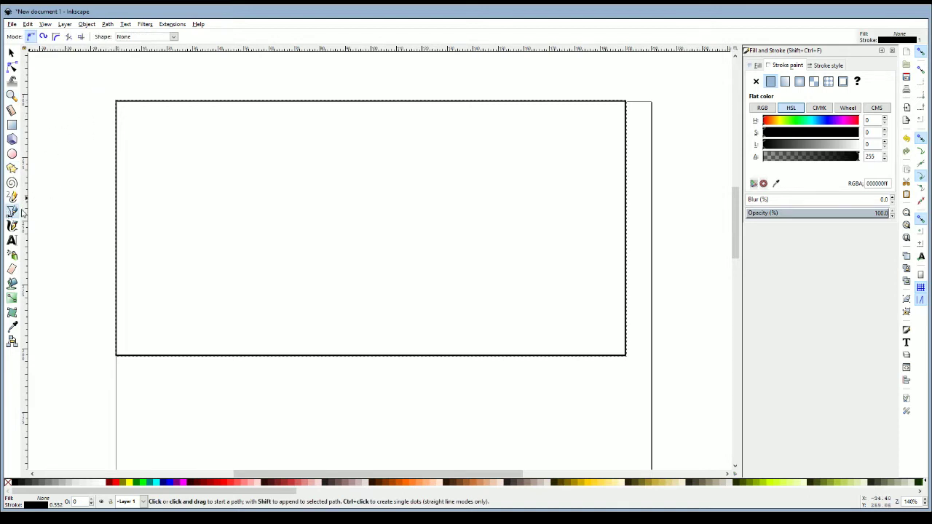
Draw a three-node triangle path from the rectangle's top-left corner to a mid-height tip and the bottom-left corner
{"action": "left_click", "coordinate": [117, 102]}
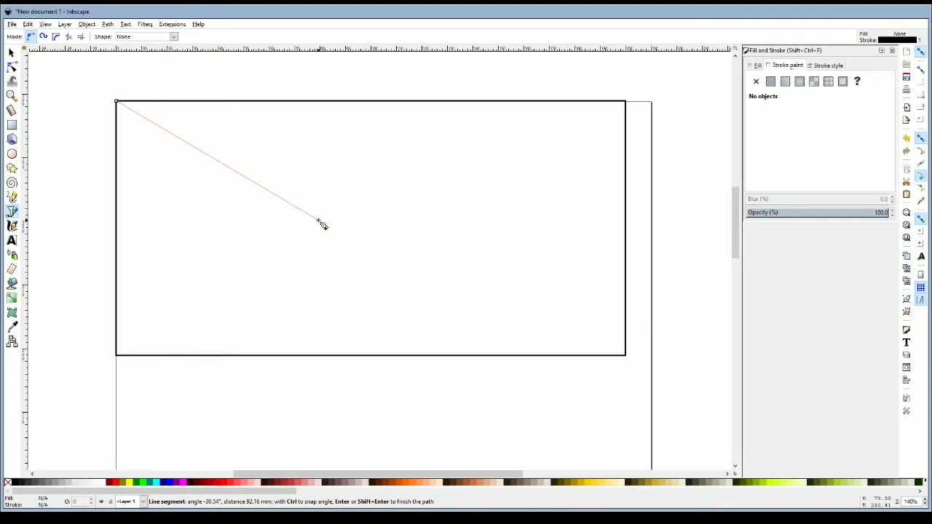
{"action": "left_click", "coordinate": [318, 219]}
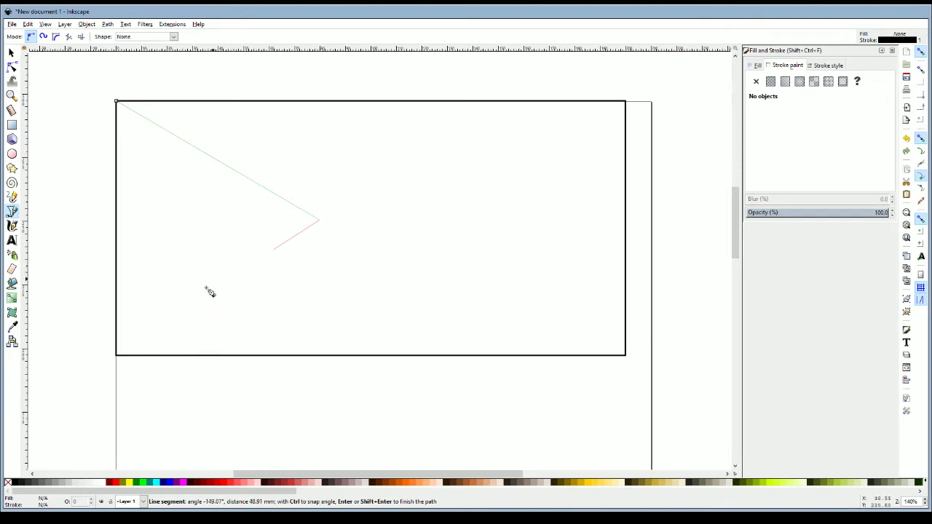
{"action": "left_click", "coordinate": [121, 363]}
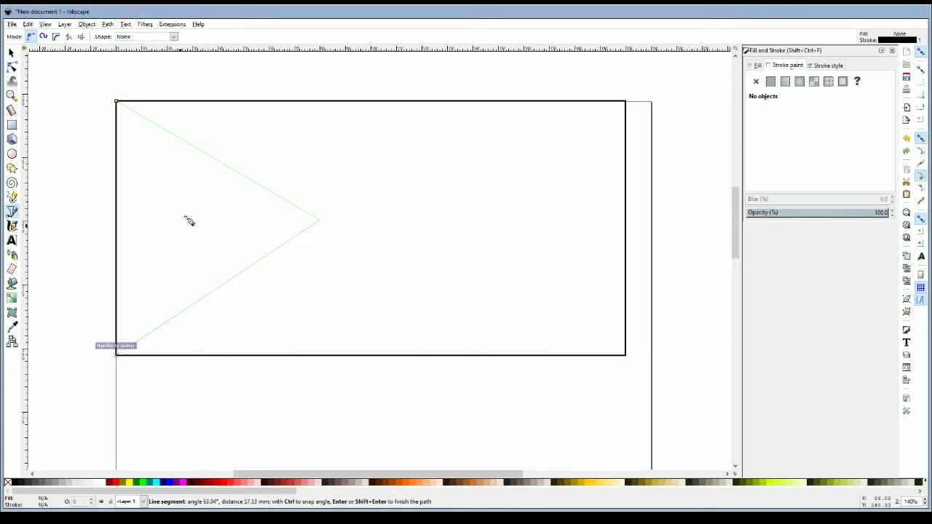
{"action": "key", "text": "Return"}
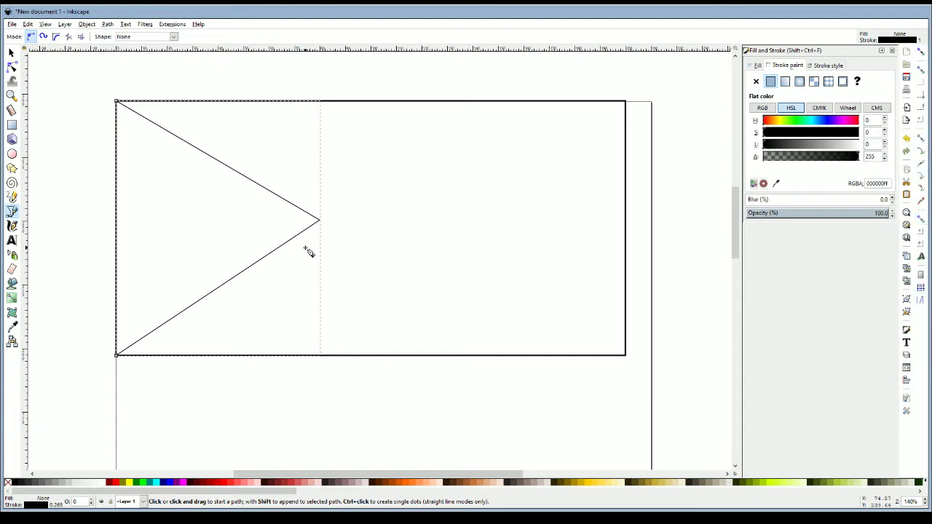
Discard a stray new line at the triangle's tip and turn snapping on
{"action": "left_click", "coordinate": [318, 220]}
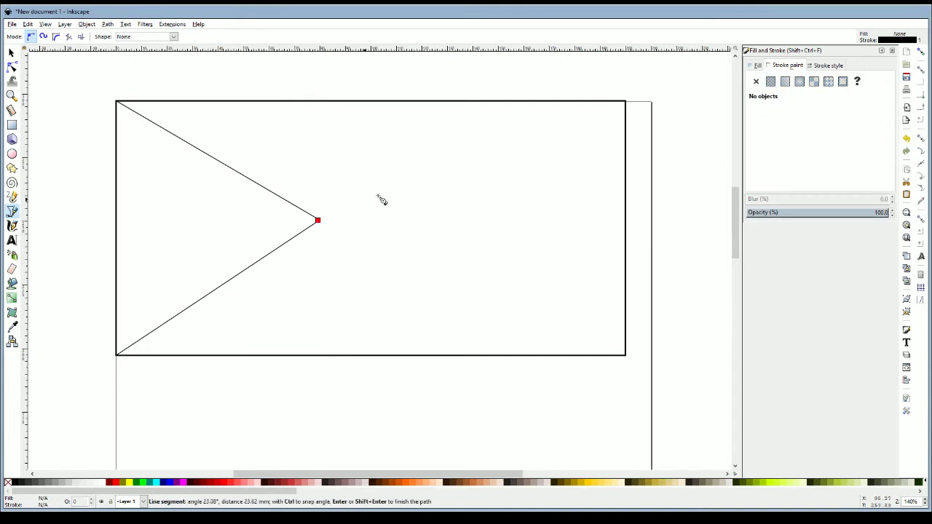
{"action": "key", "text": "Return"}
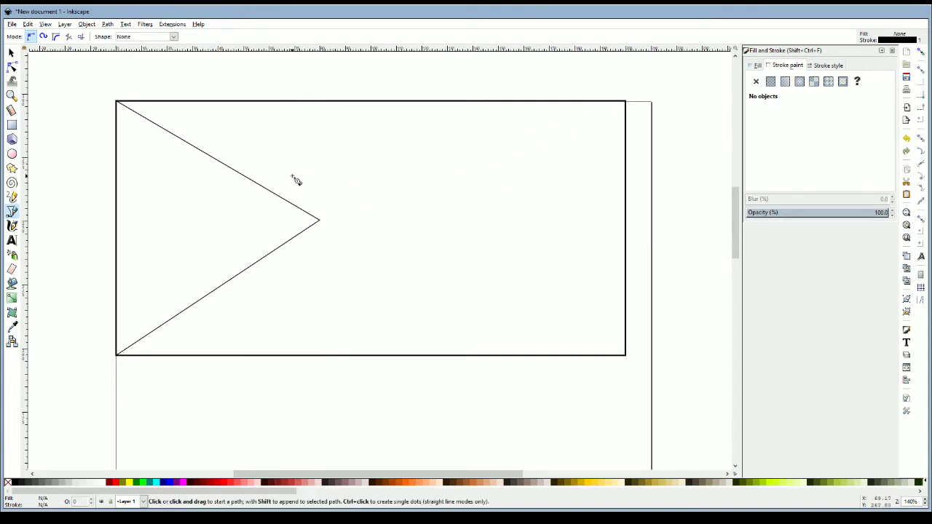
{"action": "key", "text": "percent"}
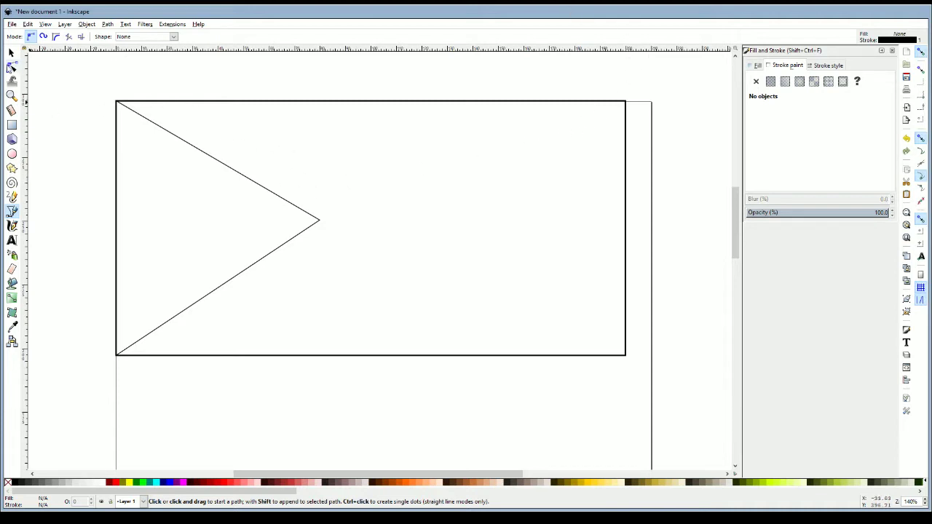
{"action": "left_click", "coordinate": [11, 52]}
Copy the triangle and narrow the pasted copy to about 51 × 100 mm, just right of the original
{"action": "left_click", "coordinate": [253, 187]}
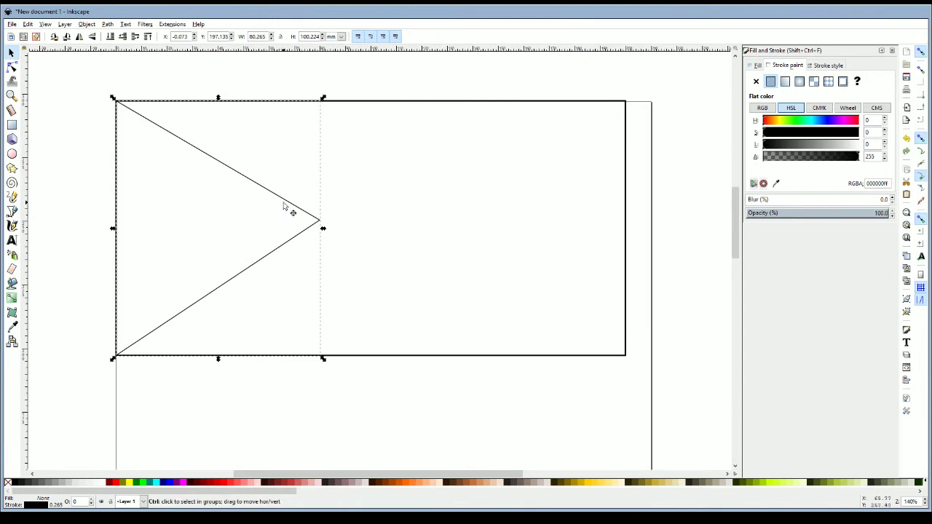
{"action": "key", "text": "ctrl+c"}
{"action": "key", "text": "ctrl+v"}
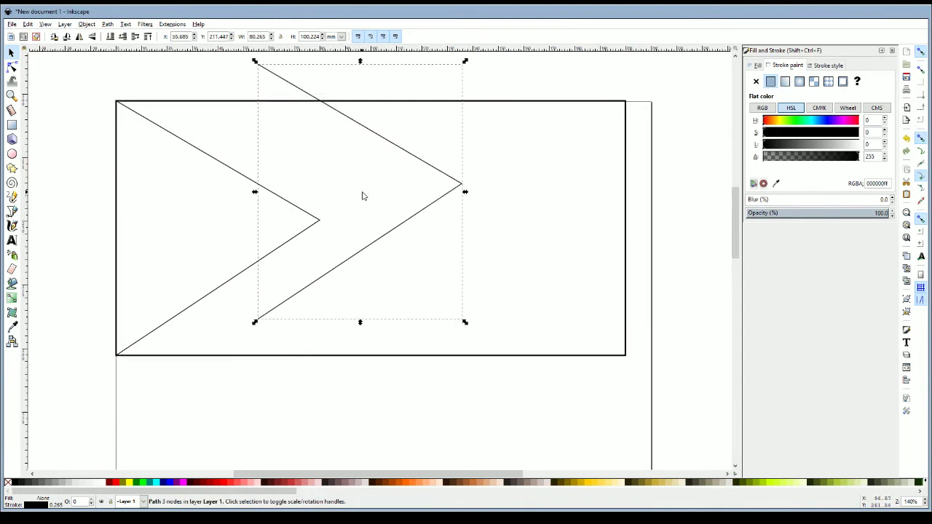
{"action": "left_click_drag", "start_coordinate": [444, 209], "coordinate": [431, 236]}
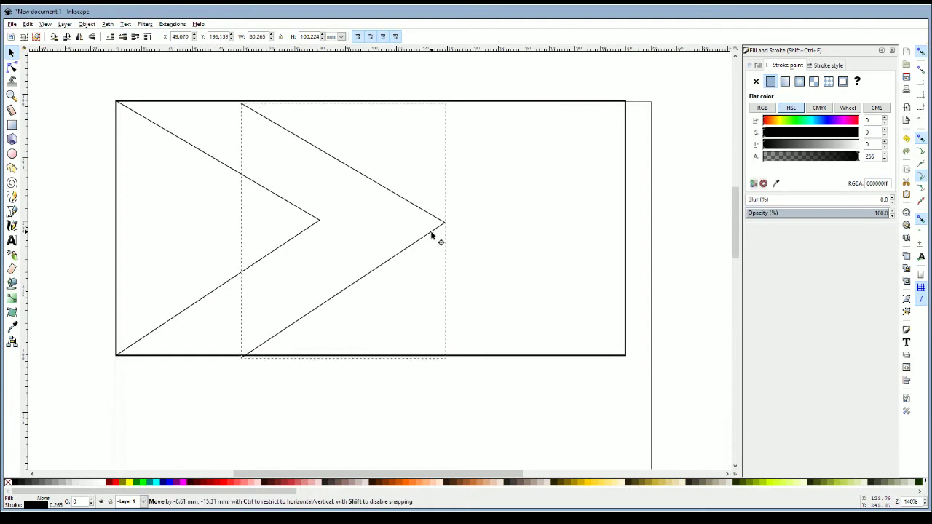
{"action": "left_click_drag", "start_coordinate": [431, 234], "coordinate": [366, 219]}
{"action": "left_click", "coordinate": [406, 173]}
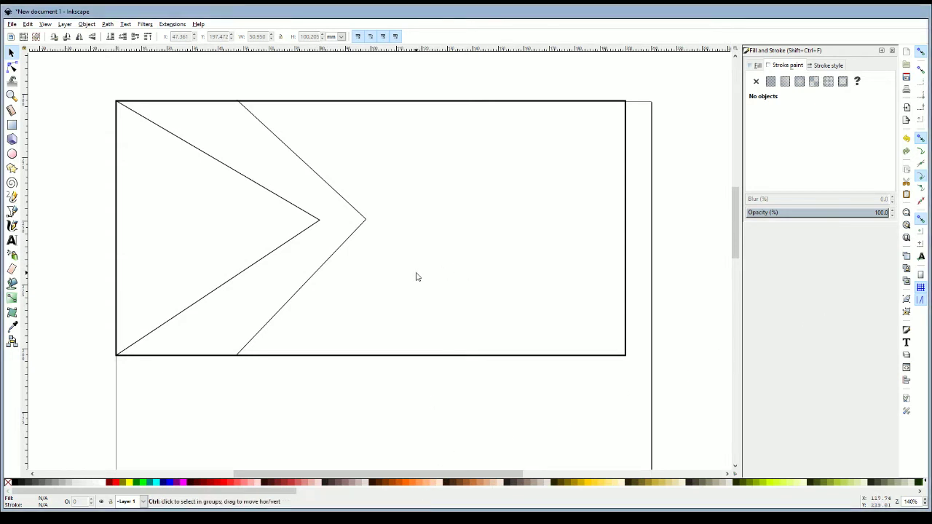
Paste the copied sunflower line-art image into the Inkscape drawing
{"action": "key", "text": "ctrl+v"}
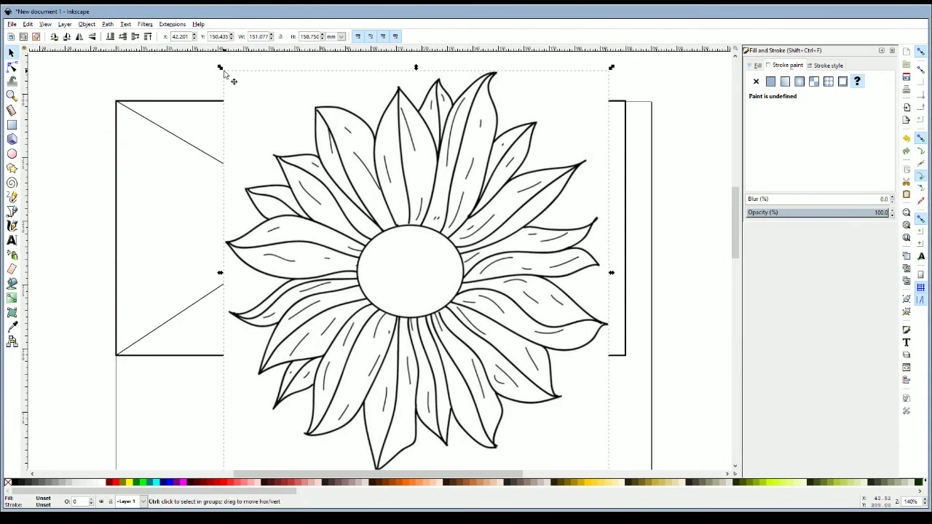
Shrink the sunflower to about 72 × 76 mm and shift it left, just right of the chevron's point
{"action": "left_click_drag", "start_coordinate": [220, 68], "coordinate": [423, 274]}
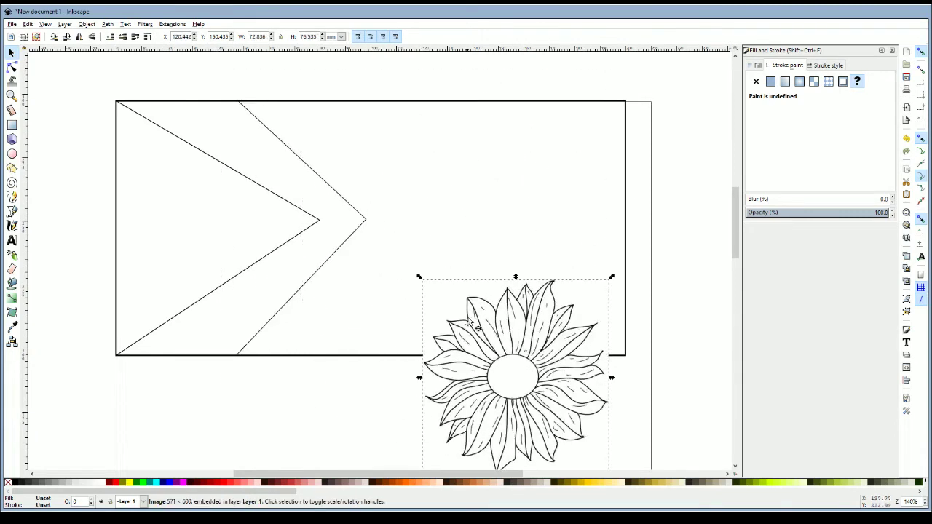
{"action": "left_click_drag", "start_coordinate": [505, 389], "coordinate": [516, 208]}
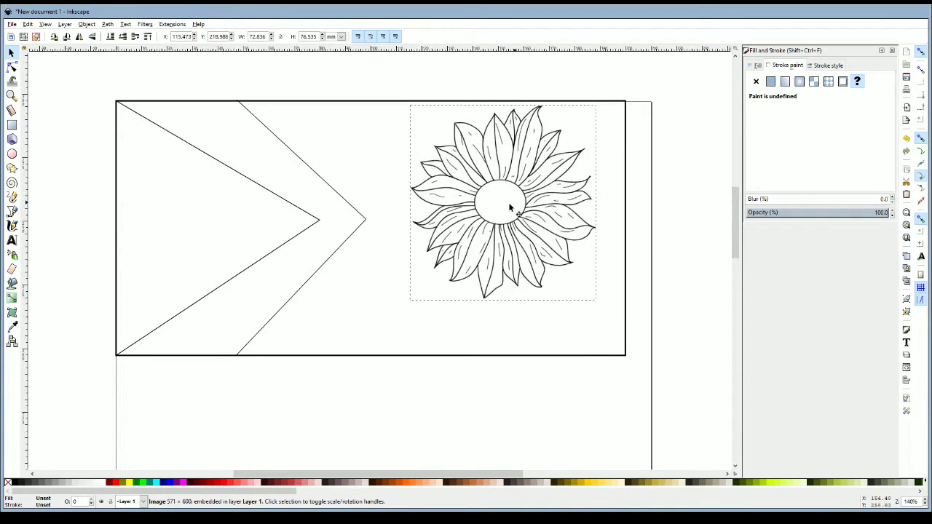
{"action": "left_click", "coordinate": [86, 24]}
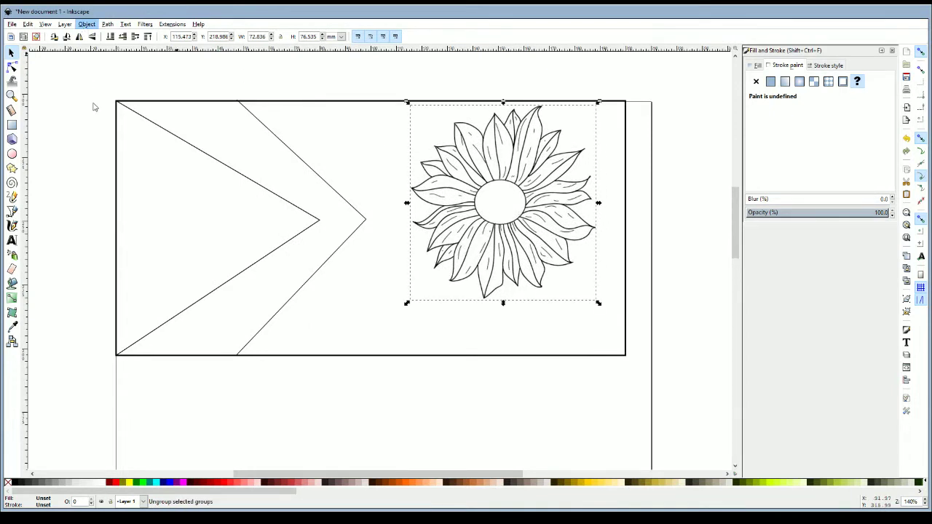
{"action": "left_click", "coordinate": [98, 208]}
{"action": "left_click_drag", "start_coordinate": [561, 255], "coordinate": [526, 276]}
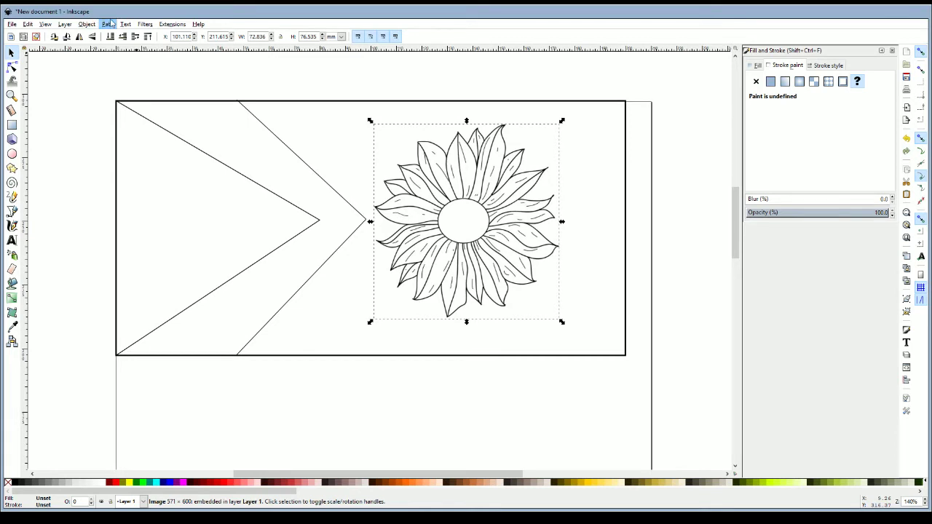
{"action": "left_click", "coordinate": [109, 24]}
Trace the sunflower into a vector path, pull the trace aside and raise it to the top
{"action": "left_click", "coordinate": [114, 57]}
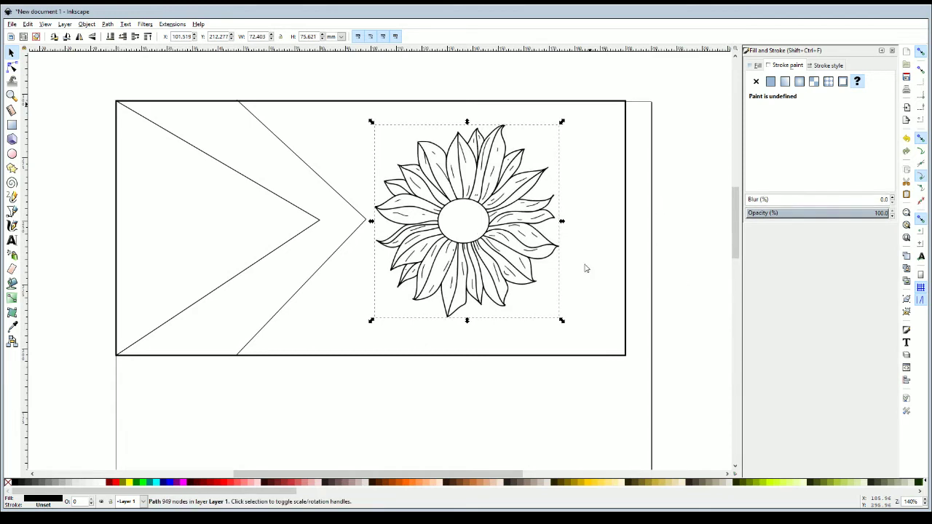
{"action": "mouse_move", "coordinate": [409, 233]}
{"action": "left_mouse_down"}
{"action": "mouse_move", "coordinate": [174, 201]}
{"action": "mouse_move", "coordinate": [209, 203]}
{"action": "mouse_move", "coordinate": [153, 214]}
{"action": "mouse_move", "coordinate": [163, 234]}
{"action": "left_mouse_up"}
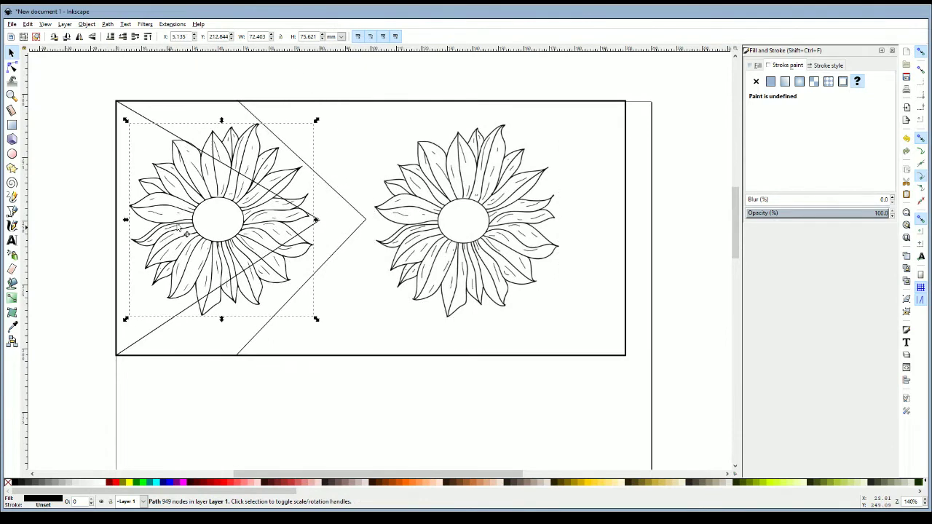
{"action": "left_click", "coordinate": [218, 226]}
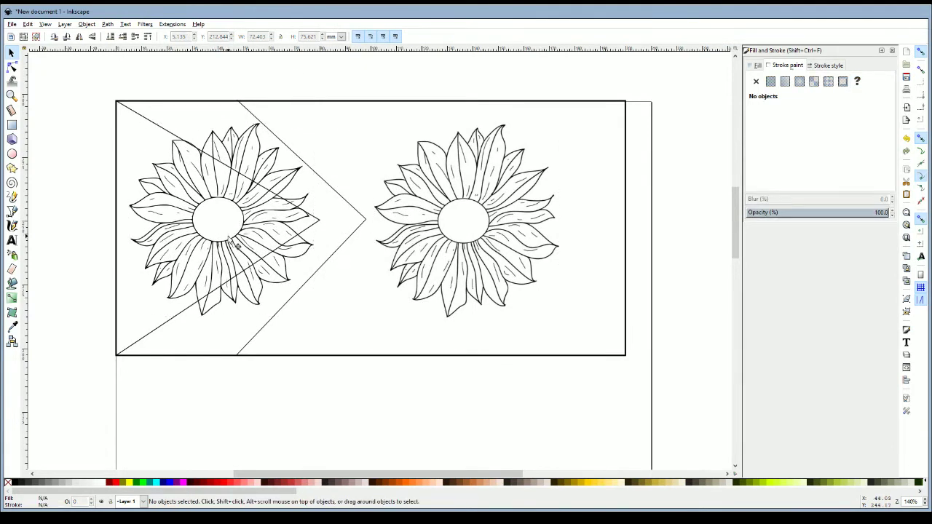
{"action": "left_click", "coordinate": [232, 244]}
{"action": "left_click", "coordinate": [86, 24]}
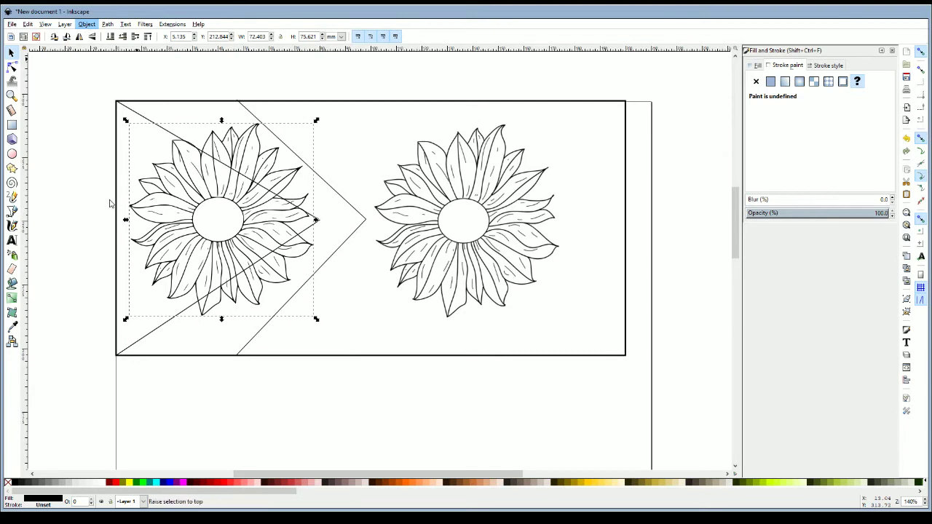
{"action": "left_click", "coordinate": [112, 200]}
{"action": "mouse_move", "coordinate": [272, 241]}
{"action": "left_mouse_down"}
{"action": "mouse_move", "coordinate": [249, 242]}
{"action": "mouse_move", "coordinate": [302, 217]}
{"action": "mouse_move", "coordinate": [250, 231]}
{"action": "left_mouse_up"}
Delete the original sunflower bitmap image
{"action": "left_click", "coordinate": [395, 232]}
{"action": "mouse_move", "coordinate": [419, 245]}
{"action": "left_mouse_down"}
{"action": "mouse_move", "coordinate": [360, 244]}
{"action": "mouse_move", "coordinate": [432, 243]}
{"action": "left_mouse_up"}
{"action": "left_click", "coordinate": [85, 24]}
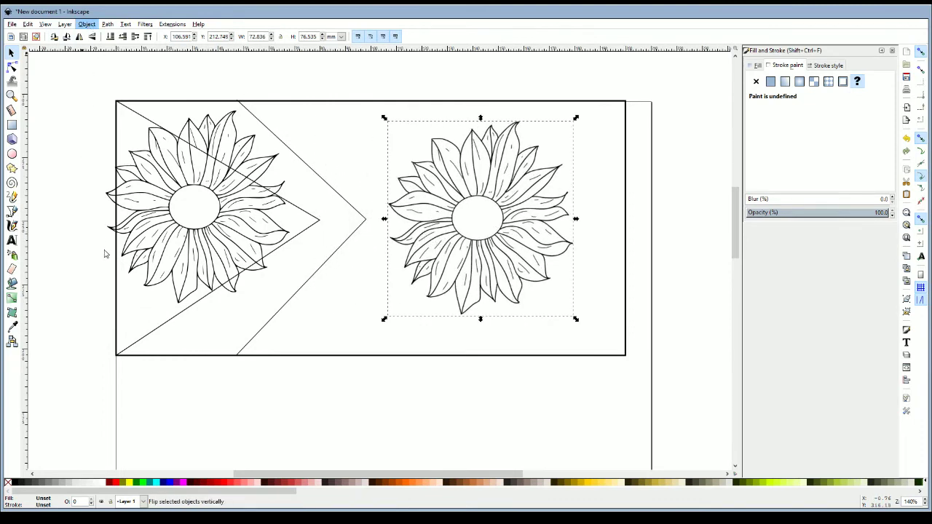
{"action": "left_click", "coordinate": [123, 204]}
{"action": "left_click_drag", "start_coordinate": [492, 246], "coordinate": [561, 238]}
{"action": "key", "text": "Delete"}
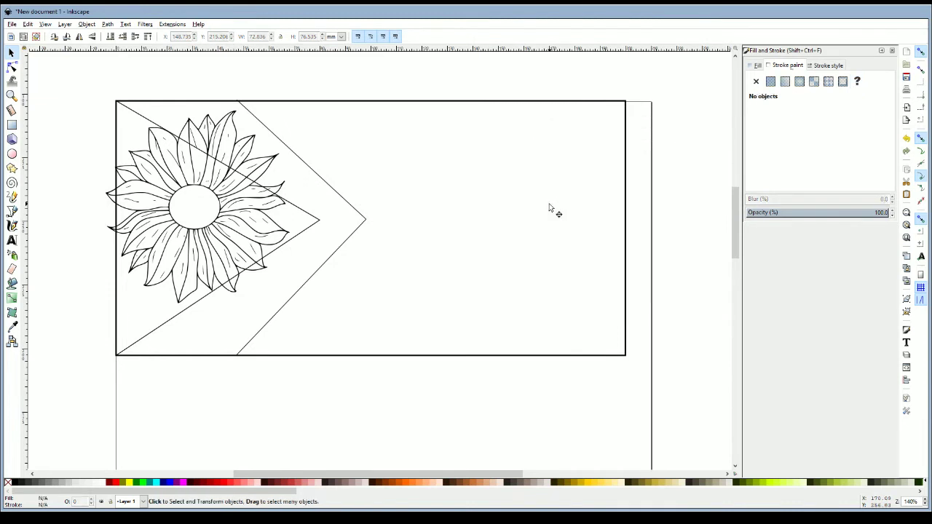
Shrink the traced flower to about 42 × 44 mm and park it outside the flag's top-left corner
{"action": "left_click", "coordinate": [226, 189]}
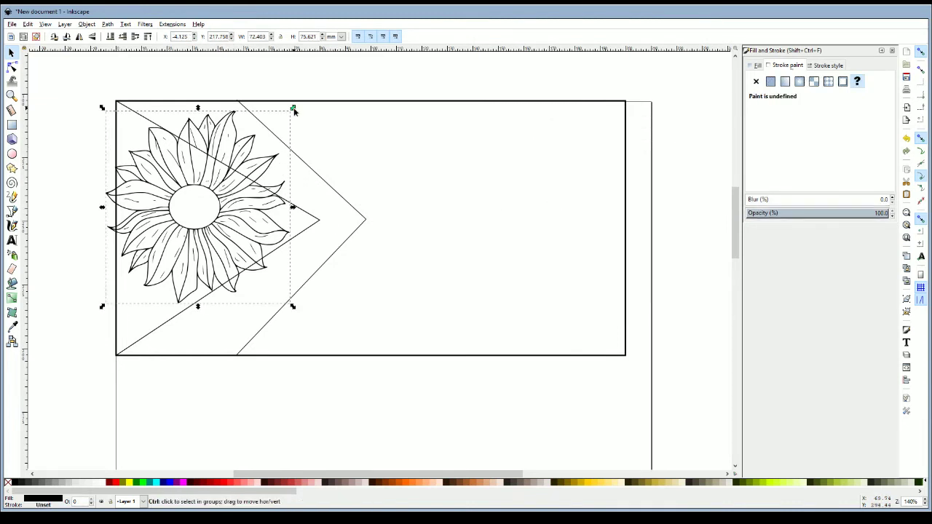
{"action": "left_click_drag", "start_coordinate": [294, 108], "coordinate": [216, 193]}
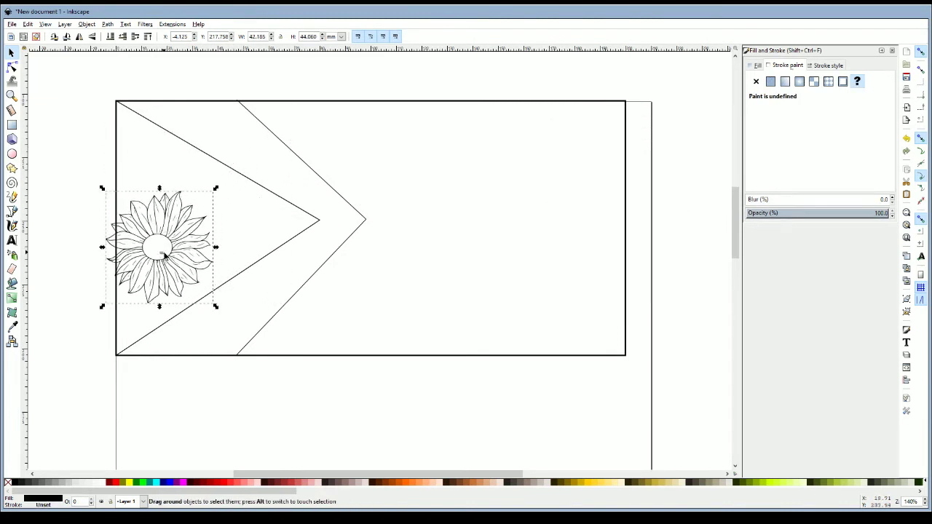
{"action": "key", "text": "Escape"}
{"action": "left_click_drag", "start_coordinate": [160, 268], "coordinate": [60, 103]}
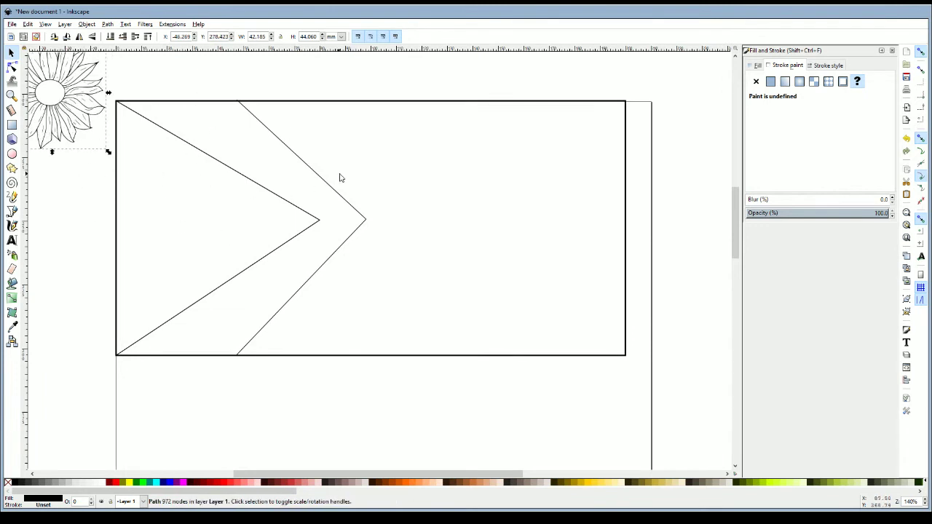
{"action": "left_click", "coordinate": [323, 409]}
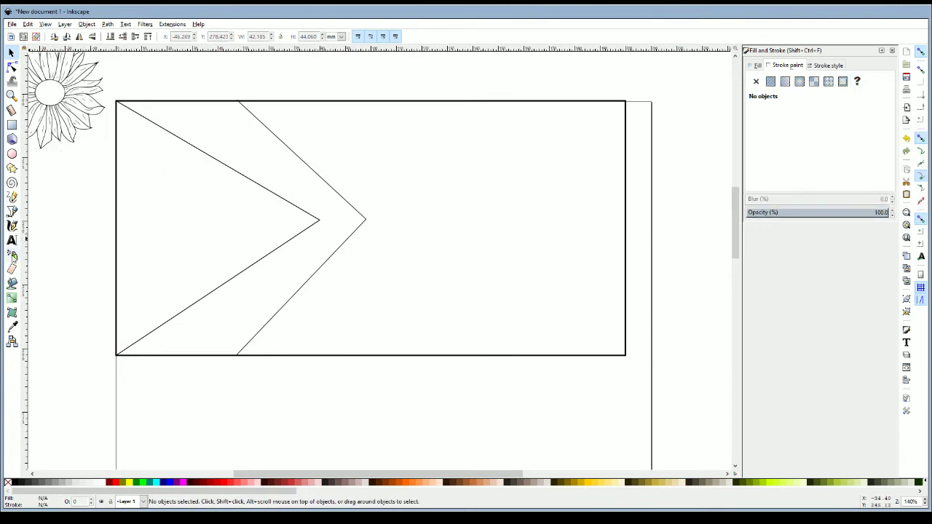
{"action": "left_click", "coordinate": [12, 286]}
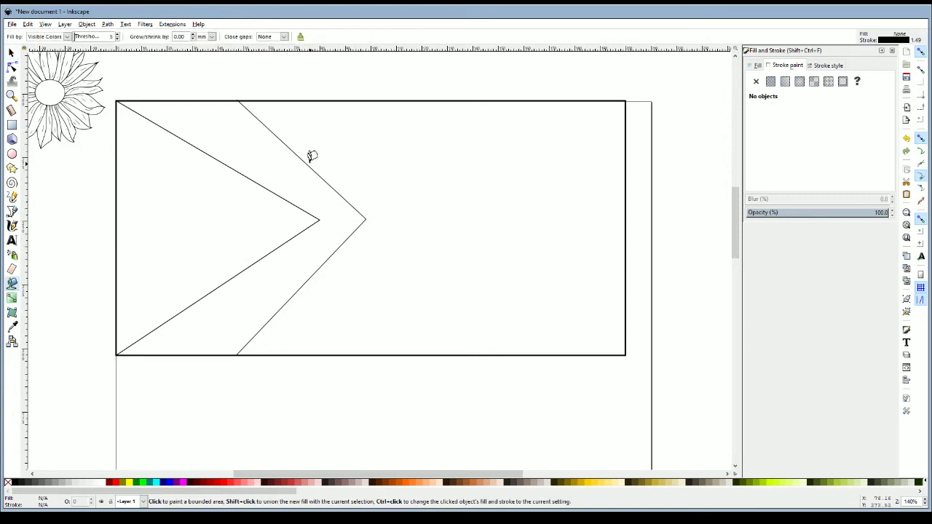
Bucket-fill the area right of the chevron with a solid black shape without an outline
{"action": "scroll", "coordinate": [299, 164], "scroll_direction": "up", "scroll_amount": 2}
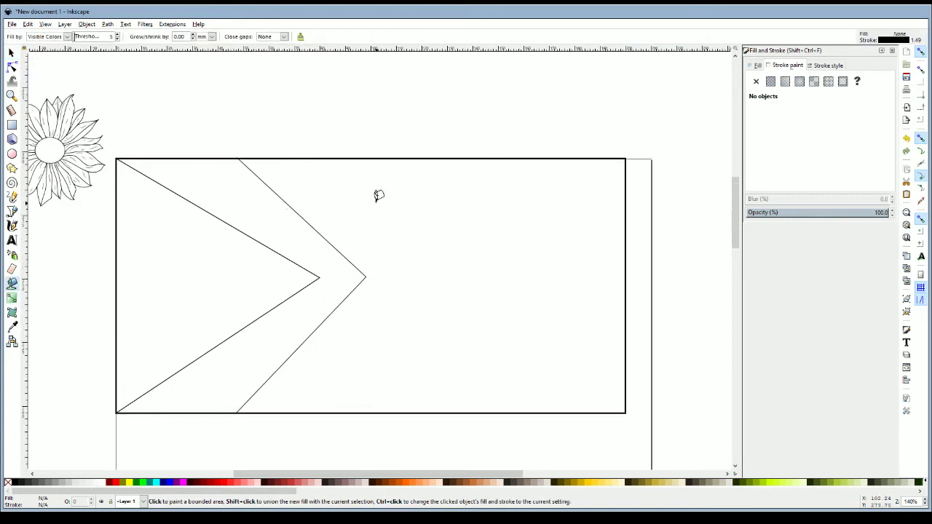
{"action": "left_click", "coordinate": [379, 191]}
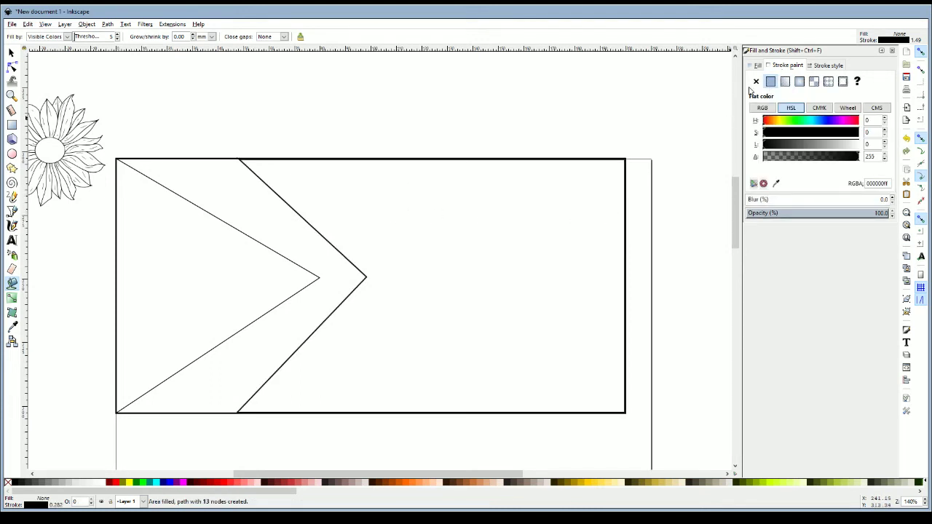
{"action": "left_click", "coordinate": [756, 82]}
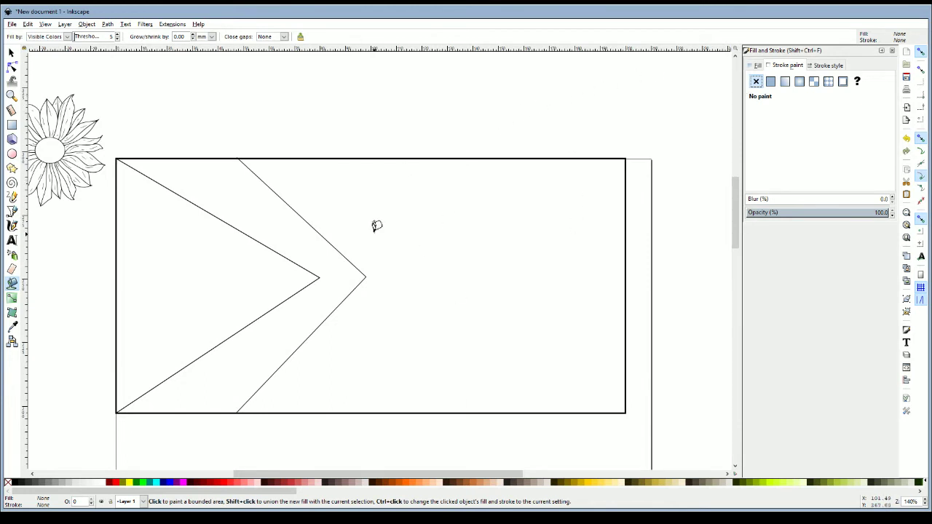
{"action": "left_click", "coordinate": [757, 65]}
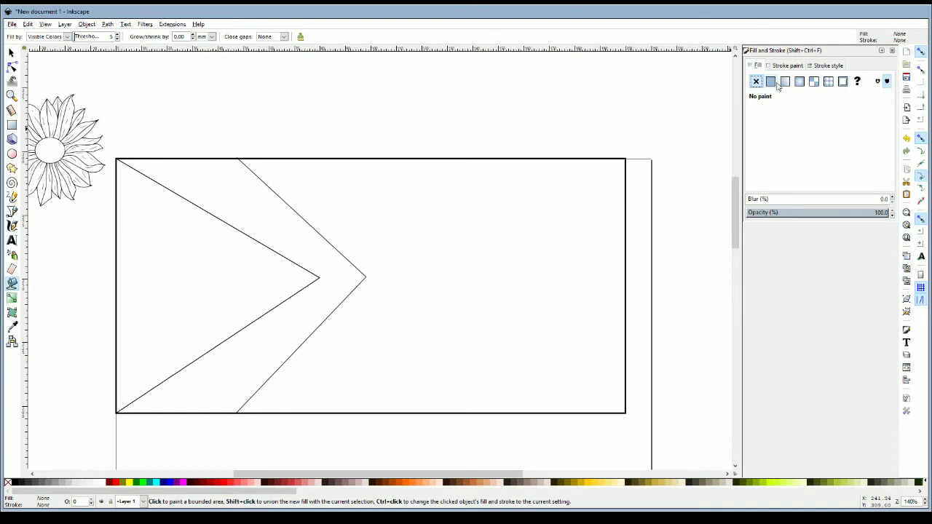
{"action": "left_click", "coordinate": [773, 82]}
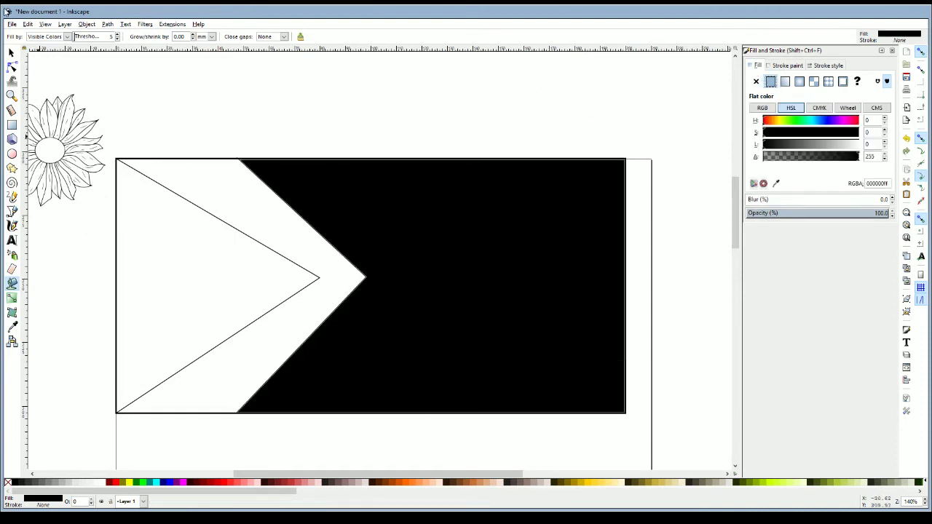
Zoom in on the black shape's top-left corner to check for edge gaps, then zoom back out to the flag
{"action": "left_click", "coordinate": [18, 95]}
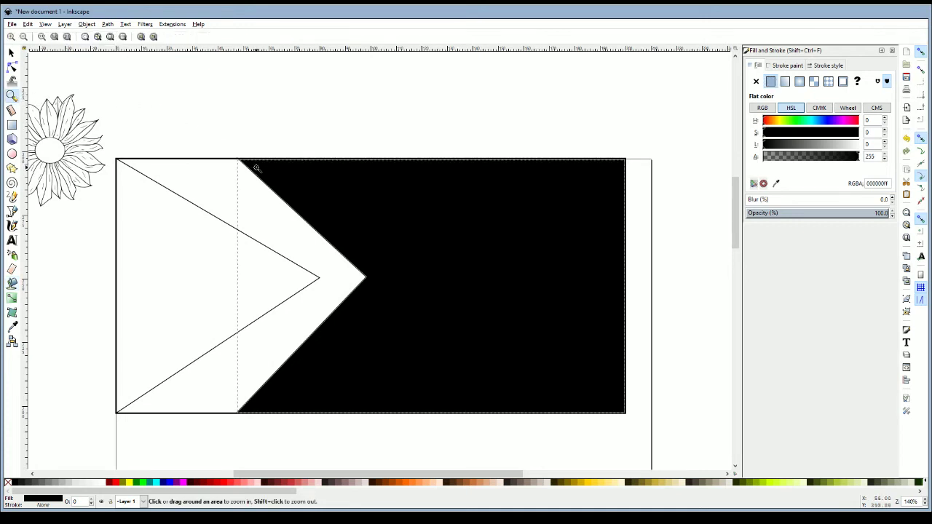
{"action": "left_click", "coordinate": [251, 173]}
{"action": "left_click", "coordinate": [237, 179]}
{"action": "left_click", "coordinate": [237, 164]}
{"action": "left_click", "coordinate": [239, 144]}
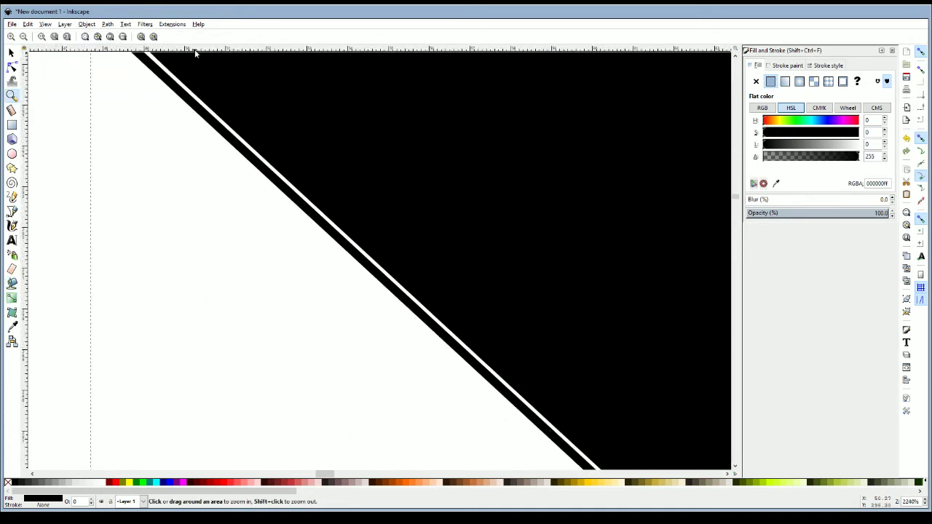
{"action": "scroll", "coordinate": [166, 83], "scroll_direction": "up", "scroll_amount": 4}
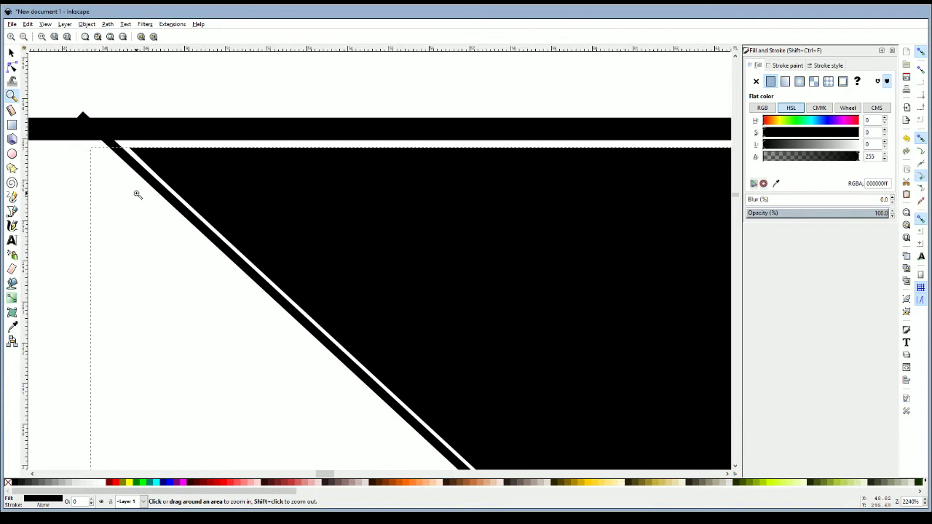
{"action": "left_click", "coordinate": [137, 194], "text": "shift"}
{"action": "left_click", "coordinate": [138, 194], "text": "shift"}
{"action": "left_click", "coordinate": [138, 195], "text": "shift"}
{"action": "left_click", "coordinate": [138, 194], "text": "shift"}
{"action": "left_click", "coordinate": [138, 194], "text": "shift"}
{"action": "left_click", "coordinate": [139, 195], "text": "shift"}
{"action": "left_click", "coordinate": [138, 195], "text": "shift"}
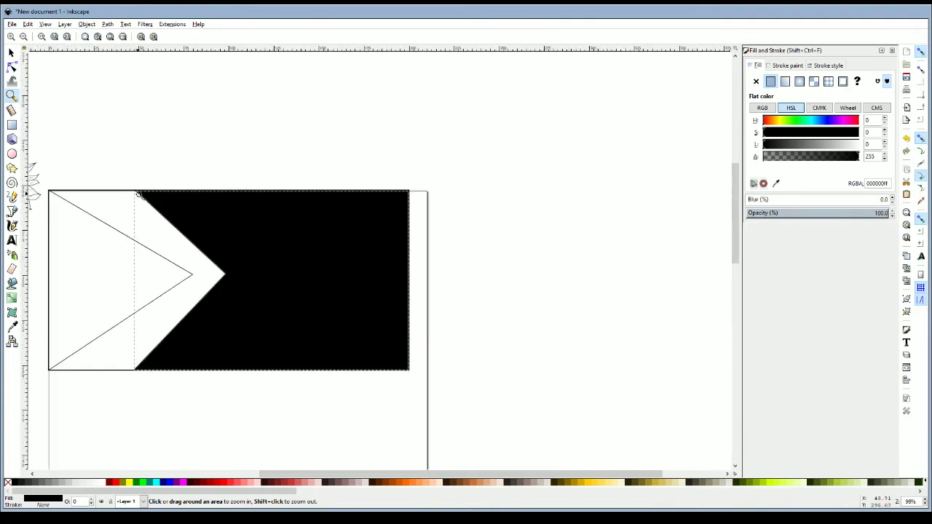
{"action": "left_click", "coordinate": [215, 321]}
{"action": "left_click", "coordinate": [202, 274]}
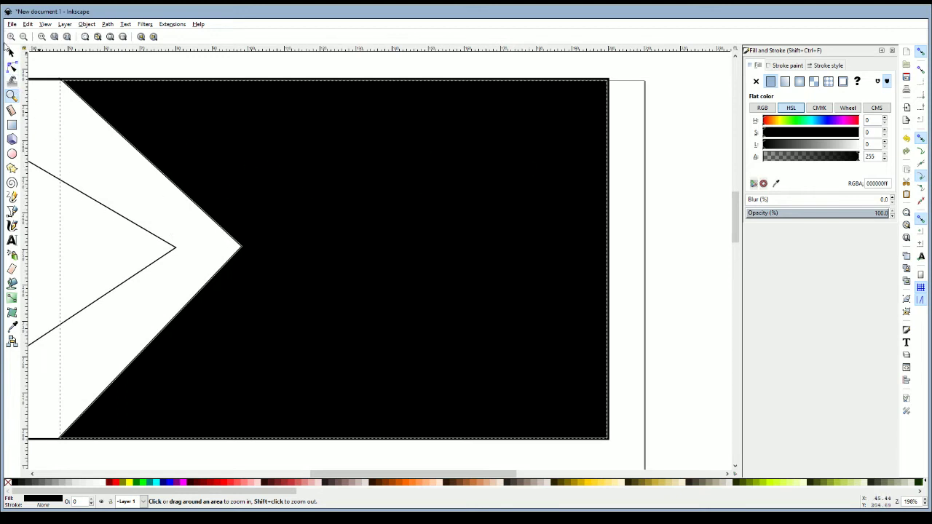
{"action": "left_click", "coordinate": [11, 53]}
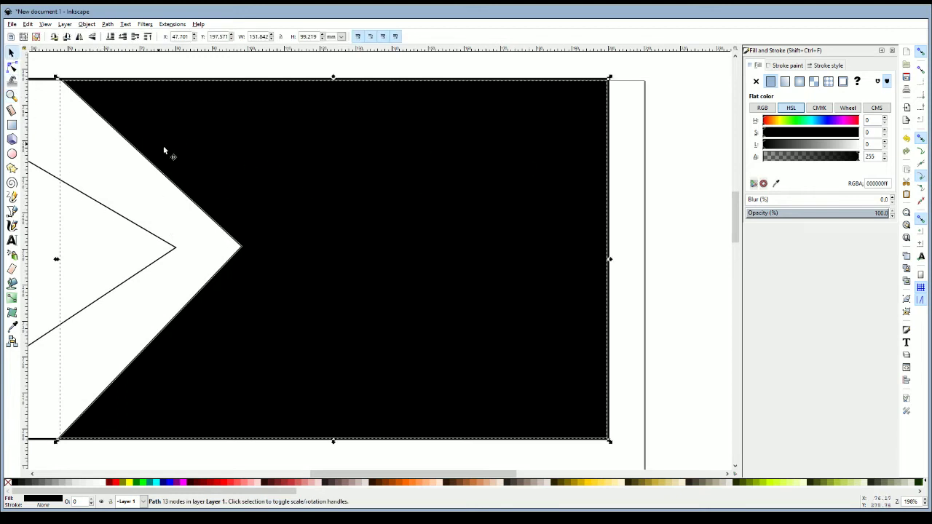
{"action": "scroll", "coordinate": [171, 154], "scroll_direction": "up", "scroll_amount": 1}
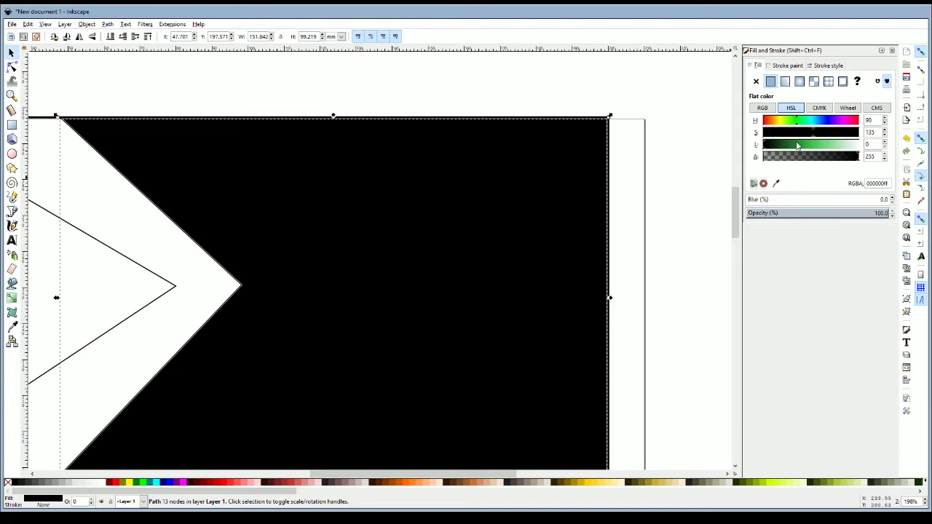
Turn the black field right of the chevron dark green
{"action": "left_click_drag", "start_coordinate": [793, 148], "coordinate": [786, 148]}
{"action": "scroll", "coordinate": [460, 355], "scroll_direction": "down", "scroll_amount": 4}
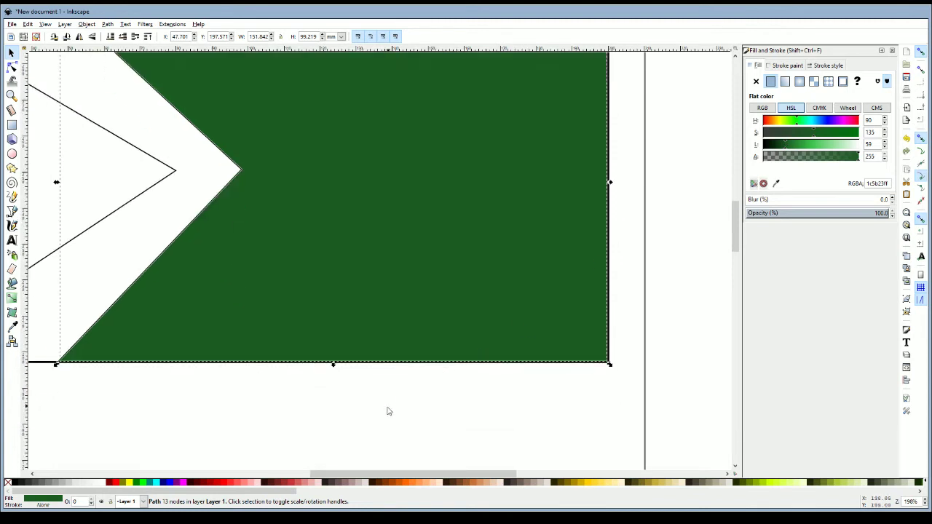
{"action": "key", "text": "Escape"}
{"action": "left_click_drag", "start_coordinate": [364, 474], "coordinate": [312, 473]}
{"action": "scroll", "coordinate": [258, 318], "scroll_direction": "up", "scroll_amount": 3}
Bucket-fill the chevron band pale yellow and the hoist triangle medium blue
{"action": "left_click", "coordinate": [12, 282]}
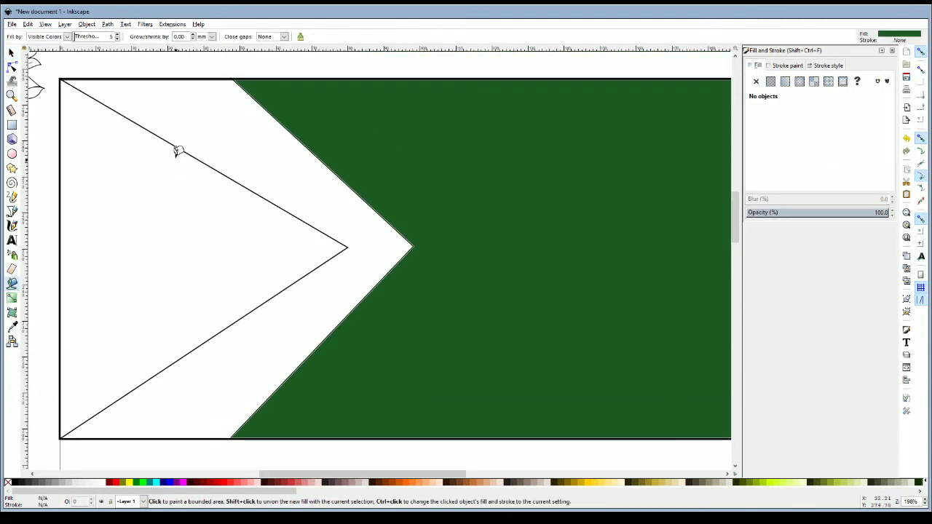
{"action": "left_click", "coordinate": [191, 113]}
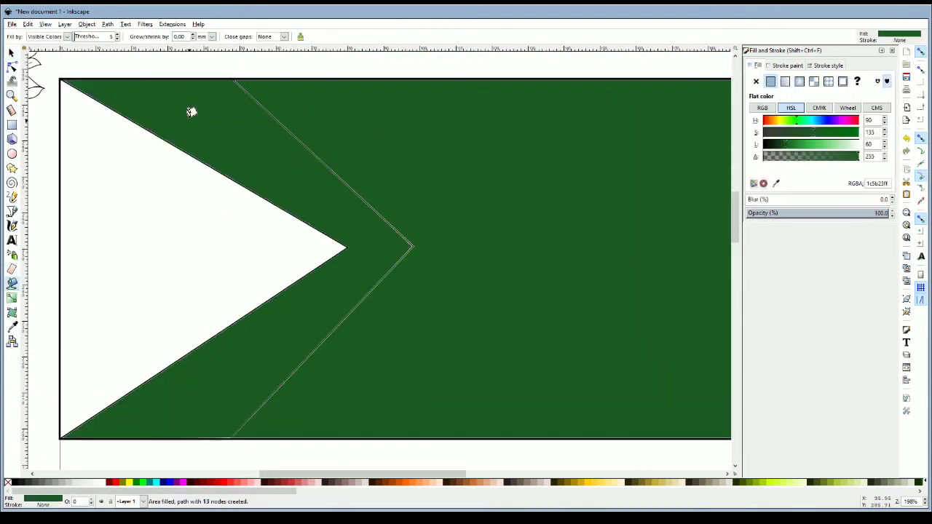
{"action": "left_click", "coordinate": [778, 121]}
{"action": "left_click", "coordinate": [800, 144]}
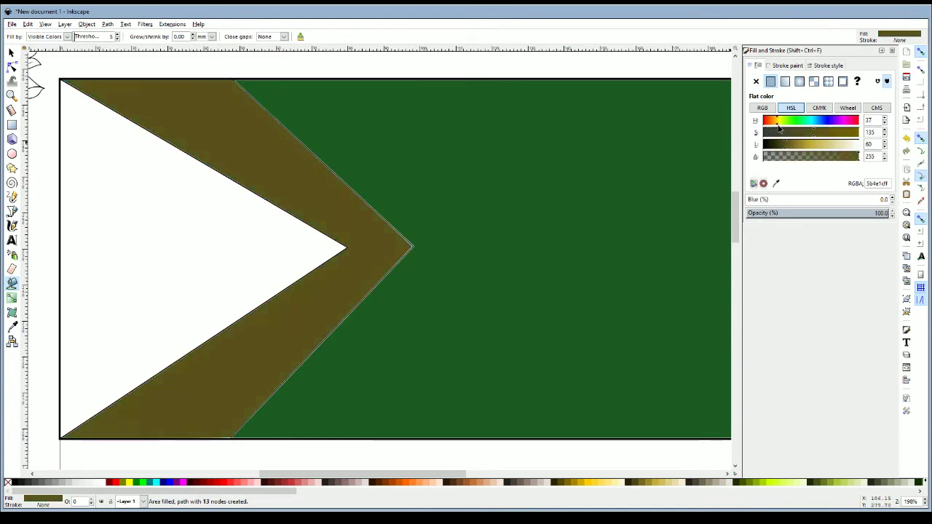
{"action": "mouse_move", "coordinate": [800, 144]}
{"action": "left_mouse_down"}
{"action": "mouse_move", "coordinate": [825, 145]}
{"action": "mouse_move", "coordinate": [814, 144]}
{"action": "left_mouse_up"}
{"action": "left_click", "coordinate": [247, 205]}
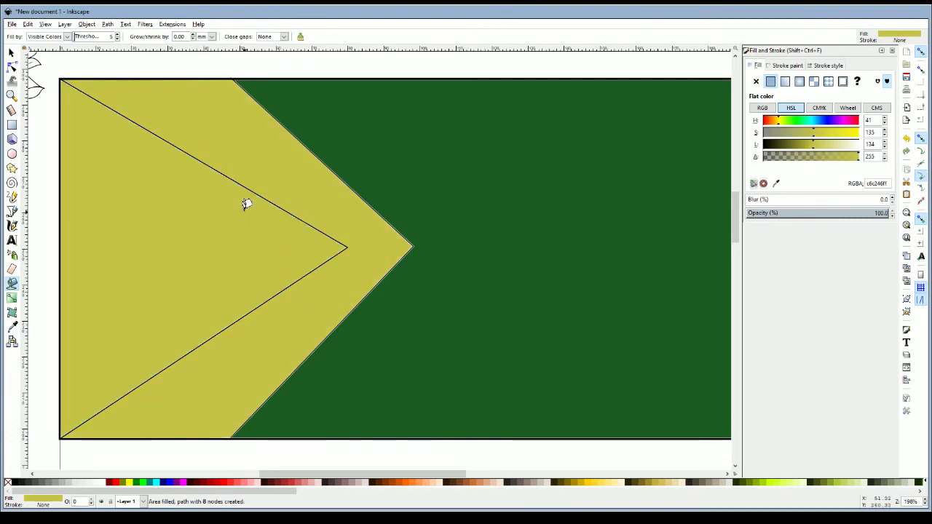
{"action": "left_click", "coordinate": [821, 122]}
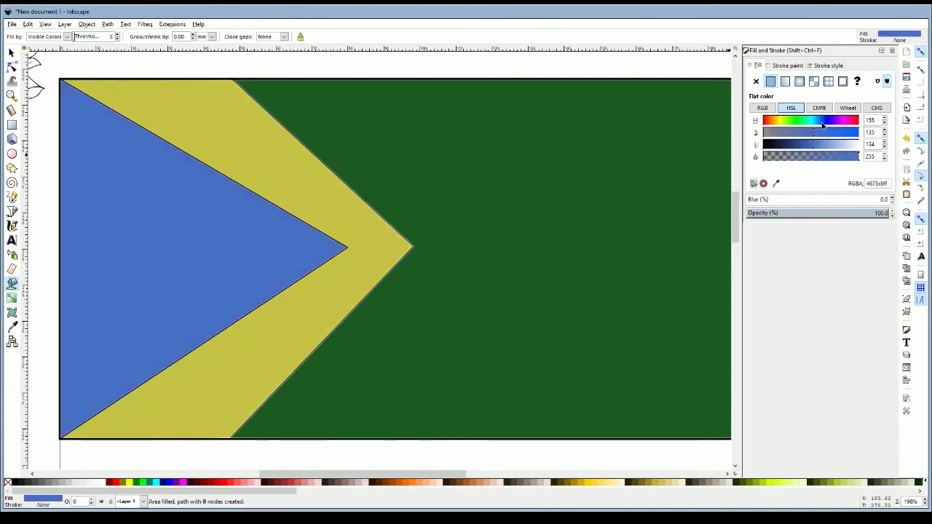
{"action": "left_click", "coordinate": [11, 51]}
Drag the sunflower onto the hoist triangle, raise it to top, and position it inside
{"action": "left_click", "coordinate": [278, 68]}
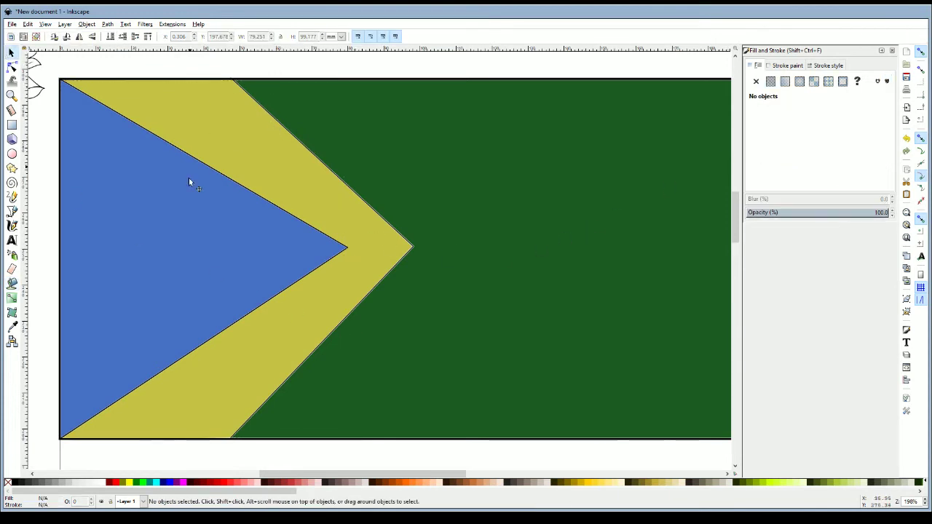
{"action": "scroll", "coordinate": [225, 260], "scroll_direction": "down", "scroll_amount": 4}
{"action": "scroll", "coordinate": [225, 260], "scroll_direction": "up", "scroll_amount": 6}
{"action": "scroll", "coordinate": [192, 276], "scroll_direction": "down", "scroll_amount": 3}
{"action": "scroll", "coordinate": [263, 474], "scroll_direction": "left", "scroll_amount": 3}
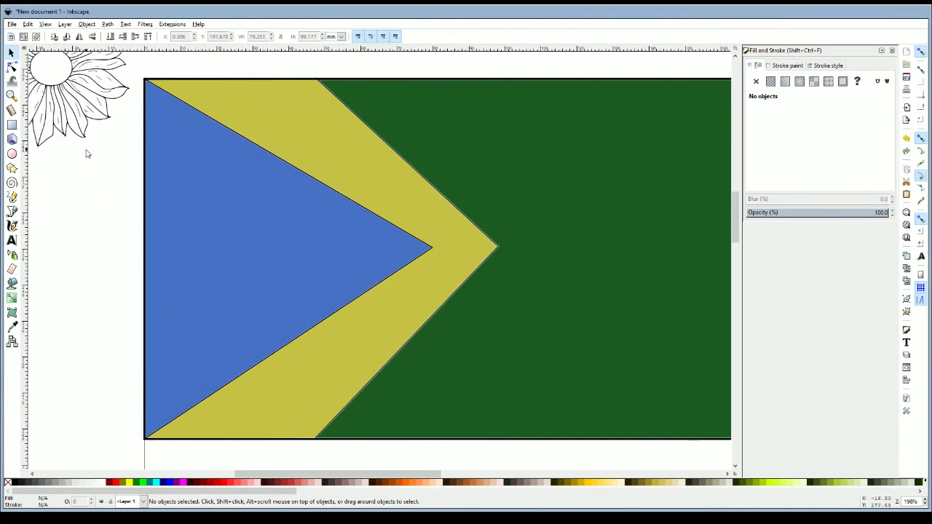
{"action": "left_click_drag", "start_coordinate": [81, 117], "coordinate": [259, 291]}
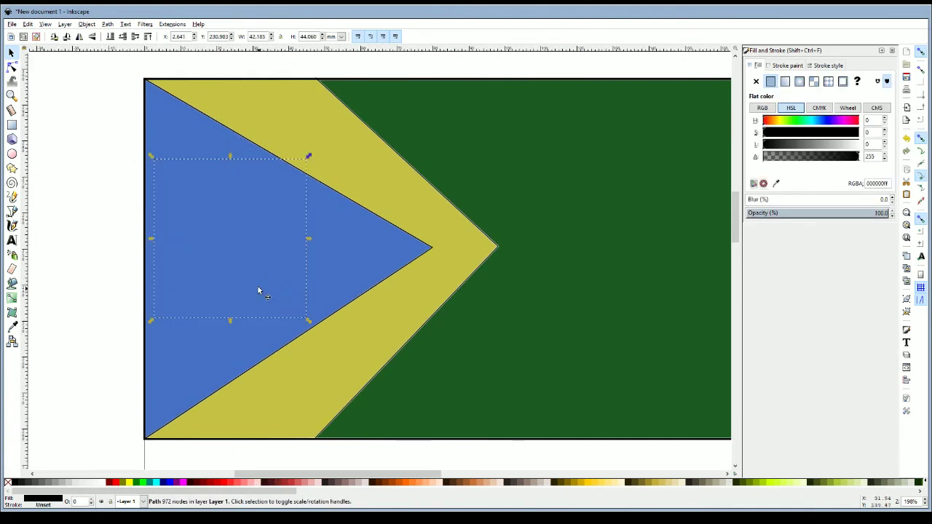
{"action": "left_click", "coordinate": [87, 24]}
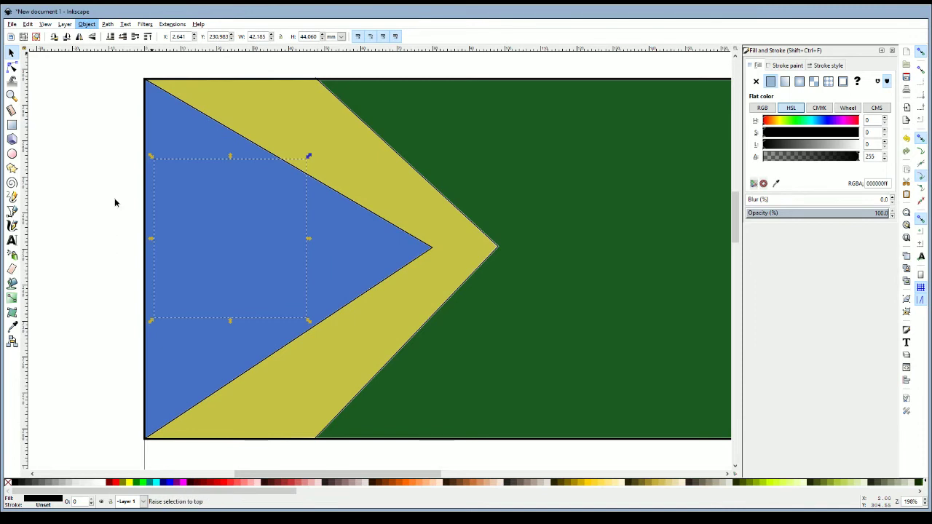
{"action": "left_click", "coordinate": [115, 202]}
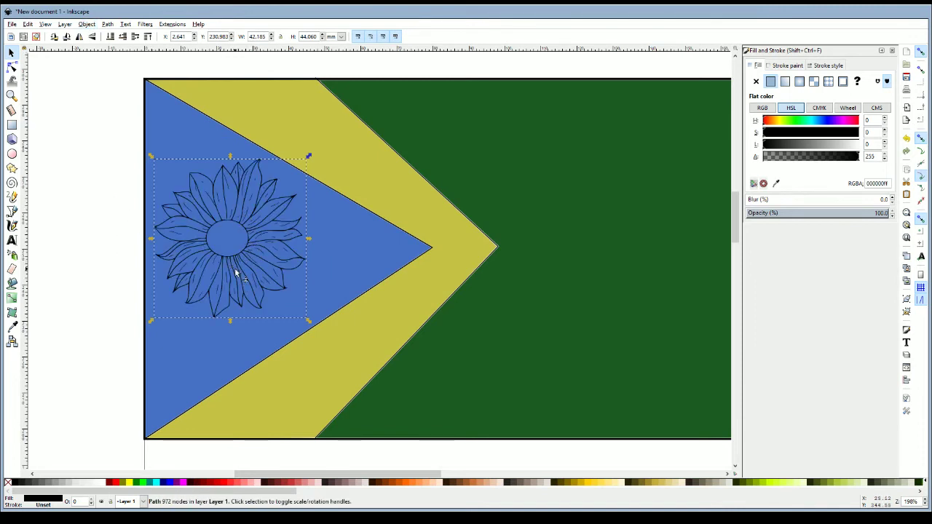
{"action": "left_click_drag", "start_coordinate": [254, 270], "coordinate": [72, 164]}
Delete the blue triangle and nudge the sunflower down-left inside the white triangle
{"action": "left_click", "coordinate": [183, 258]}
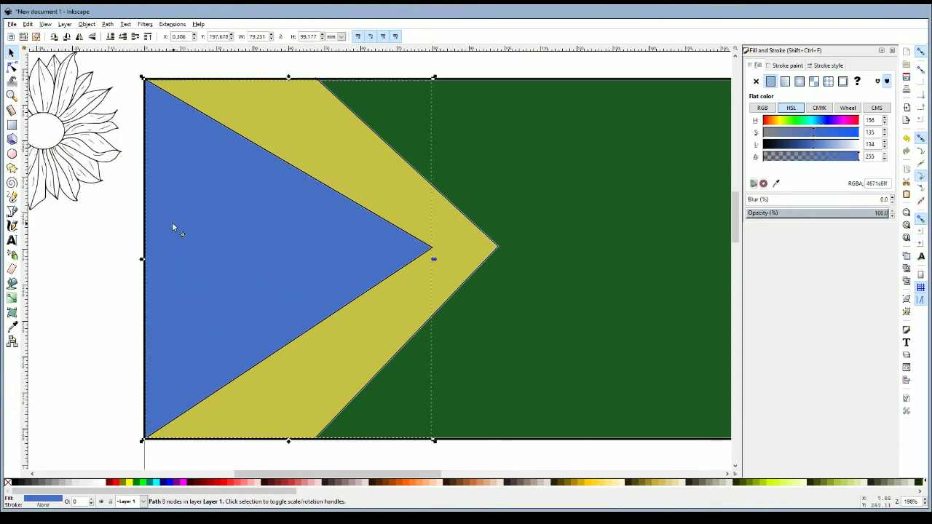
{"action": "key", "text": "Delete"}
{"action": "key", "text": "ctrl+v"}
{"action": "left_click_drag", "start_coordinate": [229, 224], "coordinate": [211, 266]}
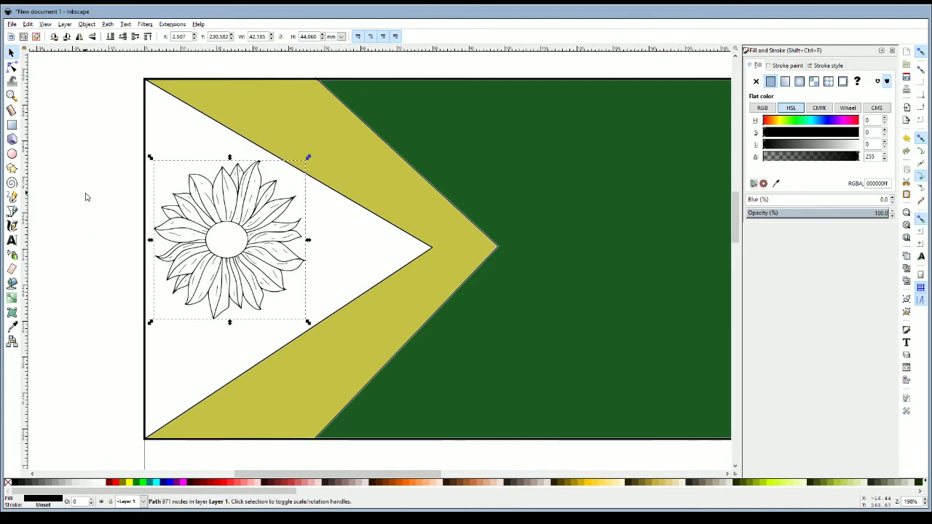
{"action": "left_click", "coordinate": [42, 240]}
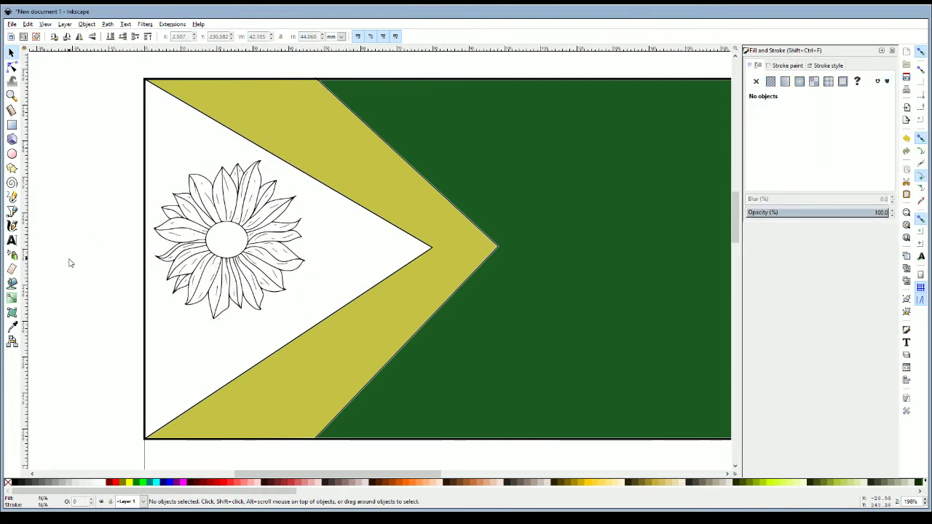
Shift the sunflower slightly, then paint-bucket fill the triangle around the flower blue
{"action": "left_click", "coordinate": [11, 284]}
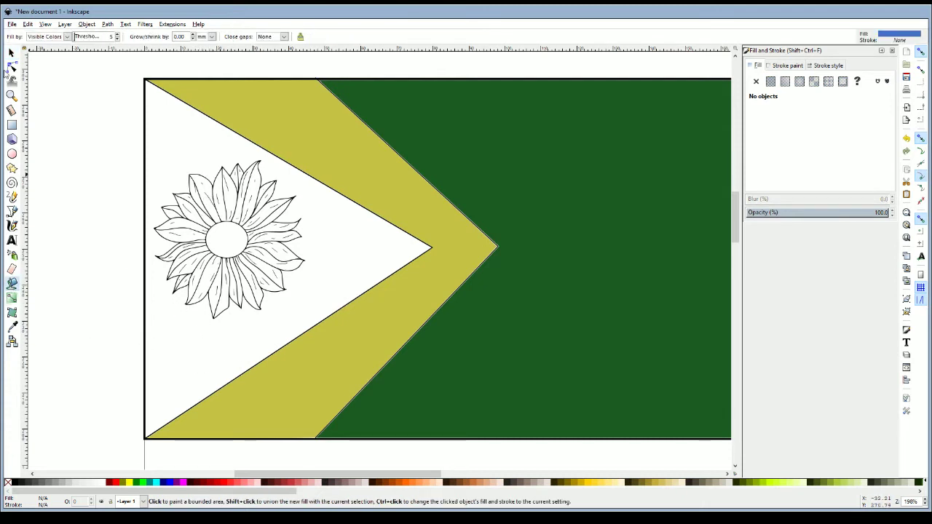
{"action": "left_click", "coordinate": [11, 56]}
{"action": "left_click", "coordinate": [218, 266]}
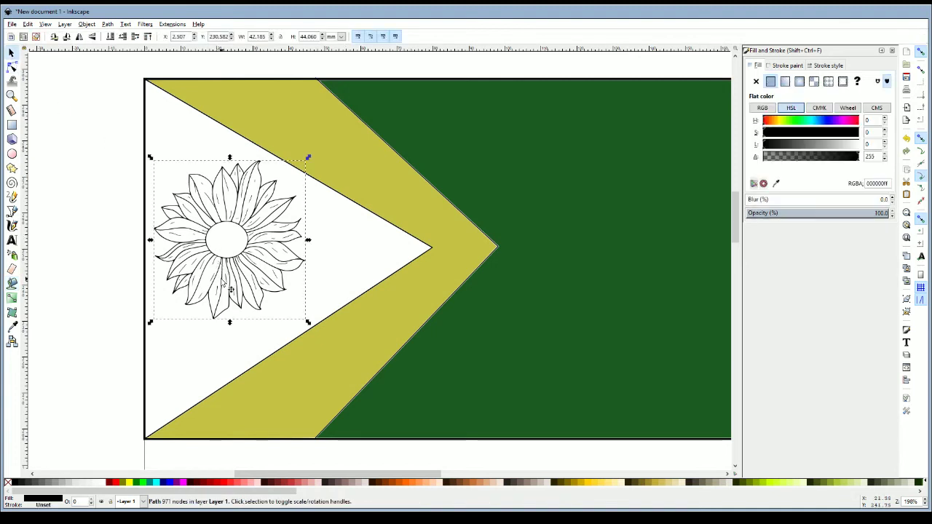
{"action": "left_click_drag", "start_coordinate": [227, 283], "coordinate": [213, 299]}
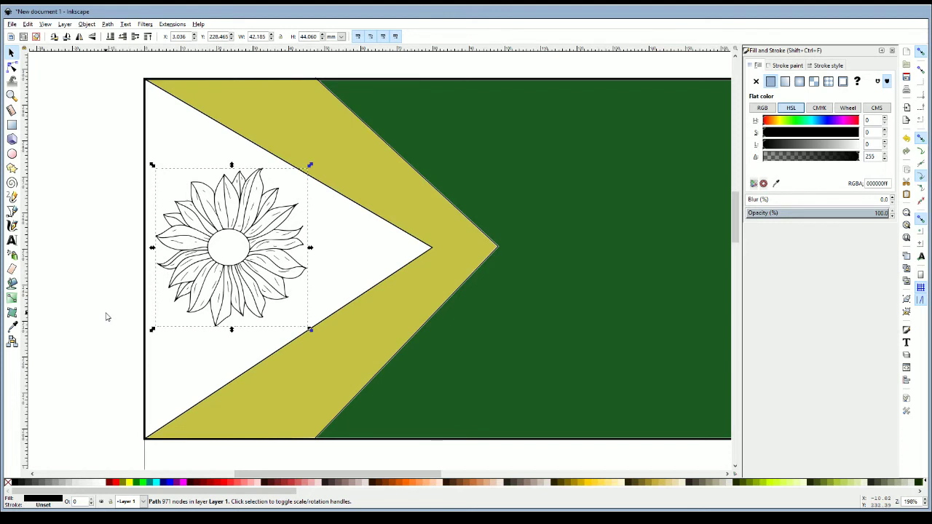
{"action": "left_click", "coordinate": [107, 316]}
{"action": "left_click", "coordinate": [12, 283]}
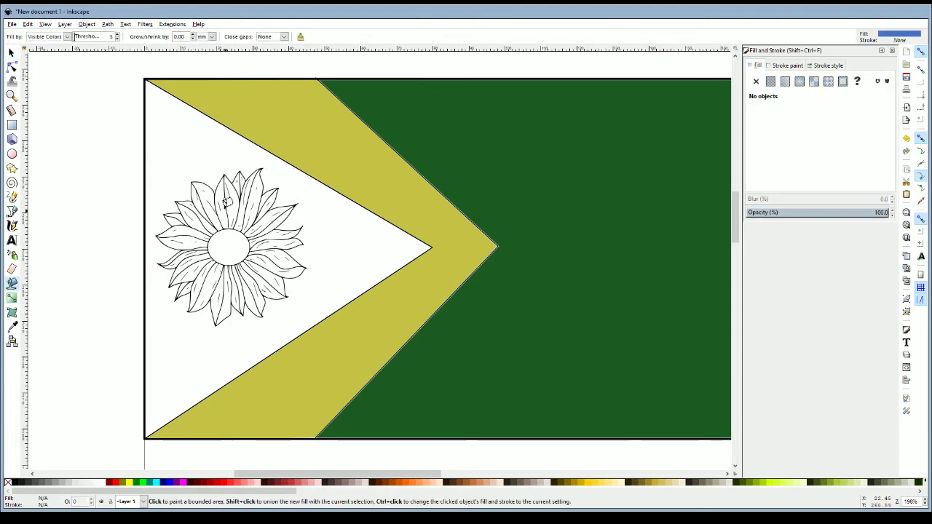
{"action": "left_click", "coordinate": [196, 146]}
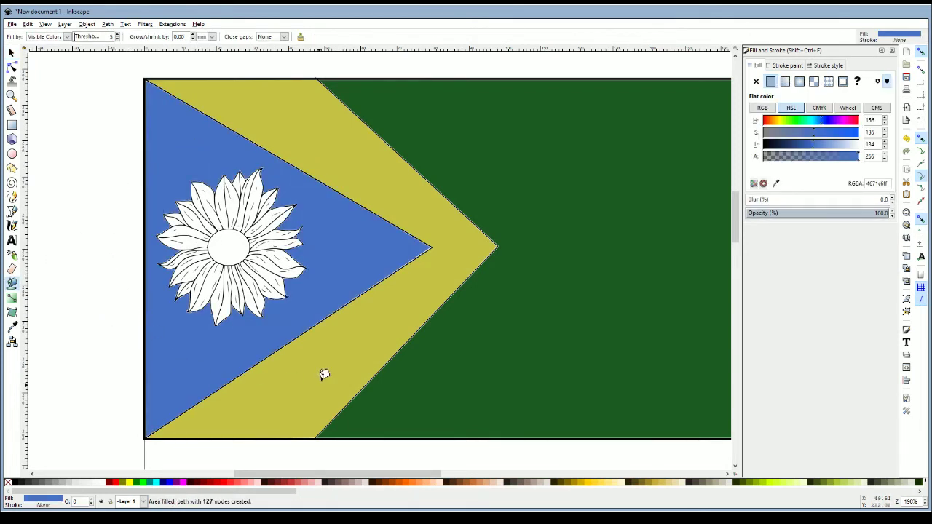
Zoom in on the sunflower and fill its centre circle blue with the Paint Bucket
{"action": "left_click", "coordinate": [12, 95]}
{"action": "left_click", "coordinate": [219, 196]}
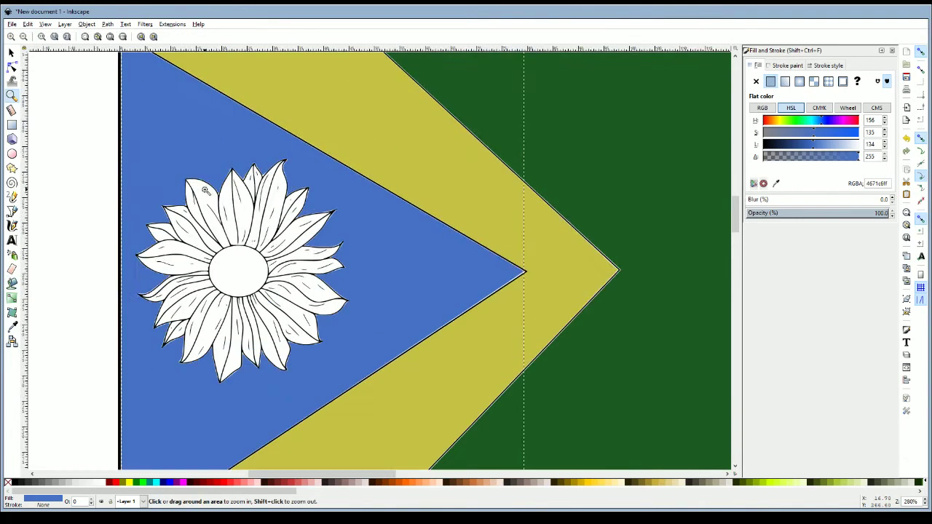
{"action": "left_click", "coordinate": [208, 192]}
{"action": "left_click", "coordinate": [208, 192]}
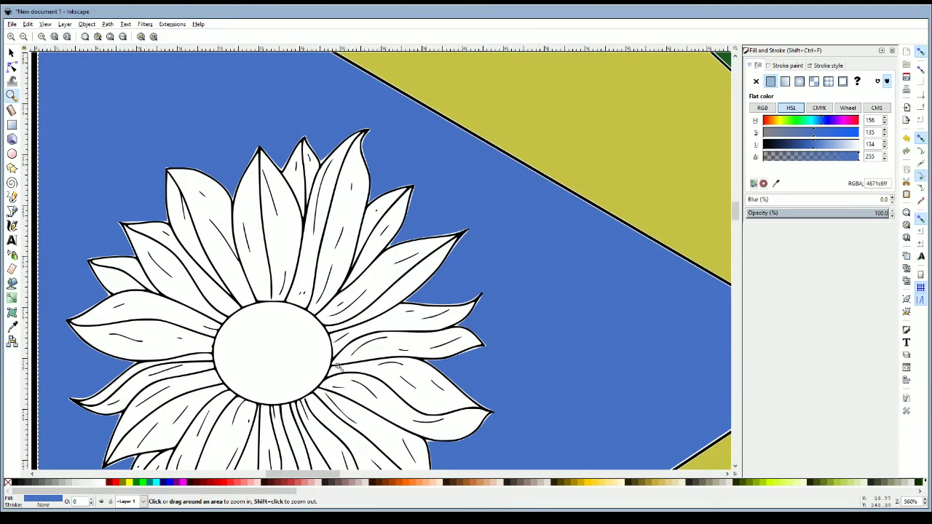
{"action": "scroll", "coordinate": [359, 98], "scroll_direction": "down", "scroll_amount": 7}
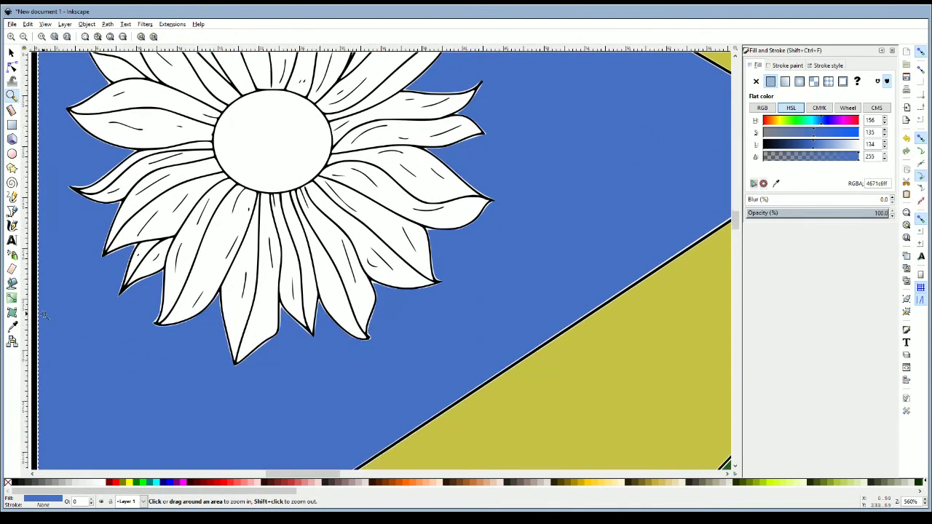
{"action": "left_click", "coordinate": [12, 283]}
{"action": "scroll", "coordinate": [265, 197], "scroll_direction": "up", "scroll_amount": 3}
{"action": "left_click", "coordinate": [265, 197]}
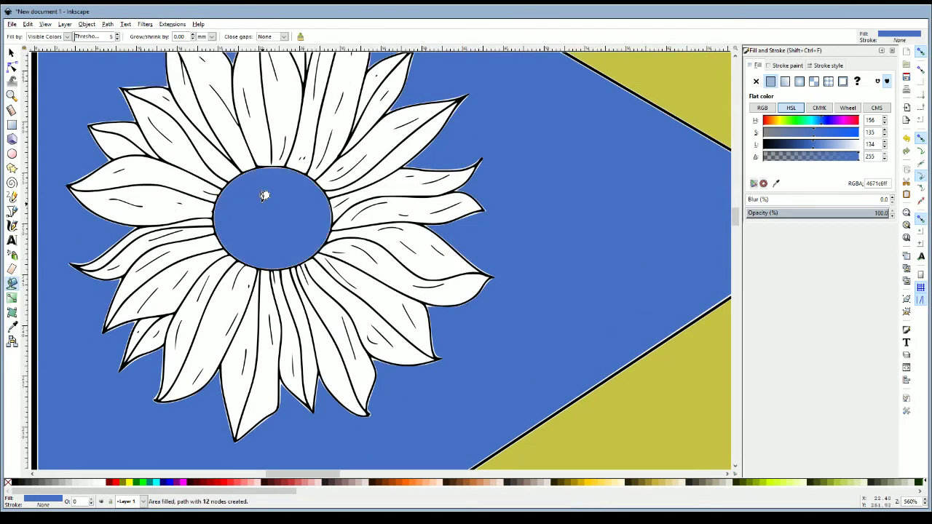
{"action": "scroll", "coordinate": [153, 98], "scroll_direction": "up", "scroll_amount": 3}
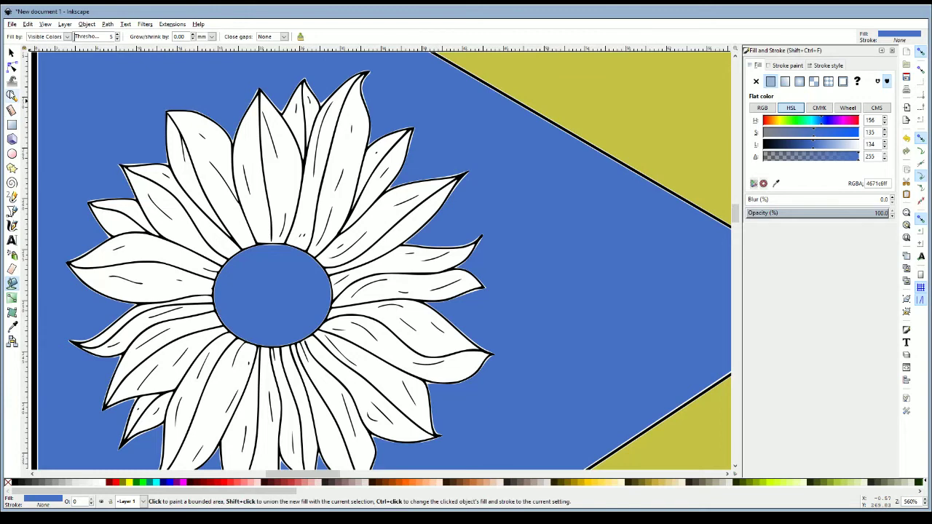
{"action": "left_click", "coordinate": [12, 95]}
Delete the sunflower's black outline drawing, leaving a white silhouette, and zoom out to check the flag
{"action": "left_click", "coordinate": [394, 216], "text": "shift"}
{"action": "left_click", "coordinate": [11, 53]}
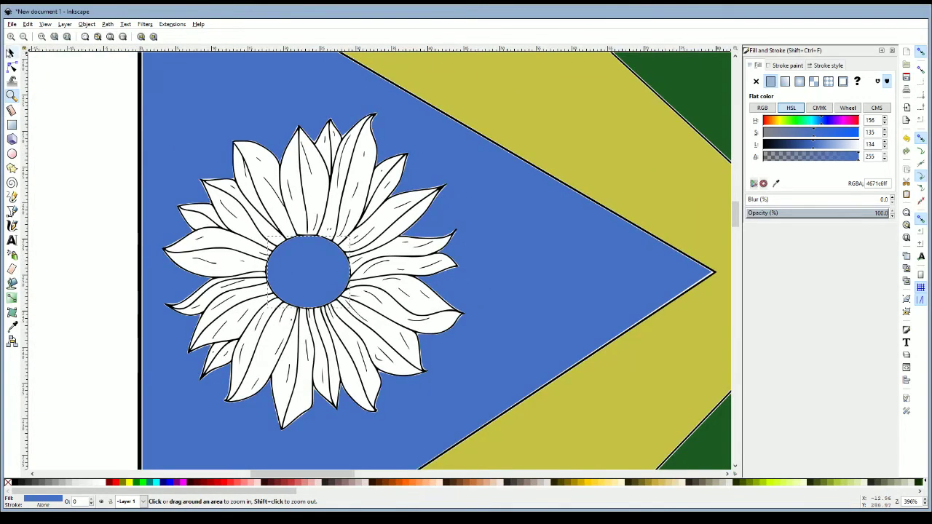
{"action": "left_click", "coordinate": [341, 220]}
{"action": "key", "text": "Delete"}
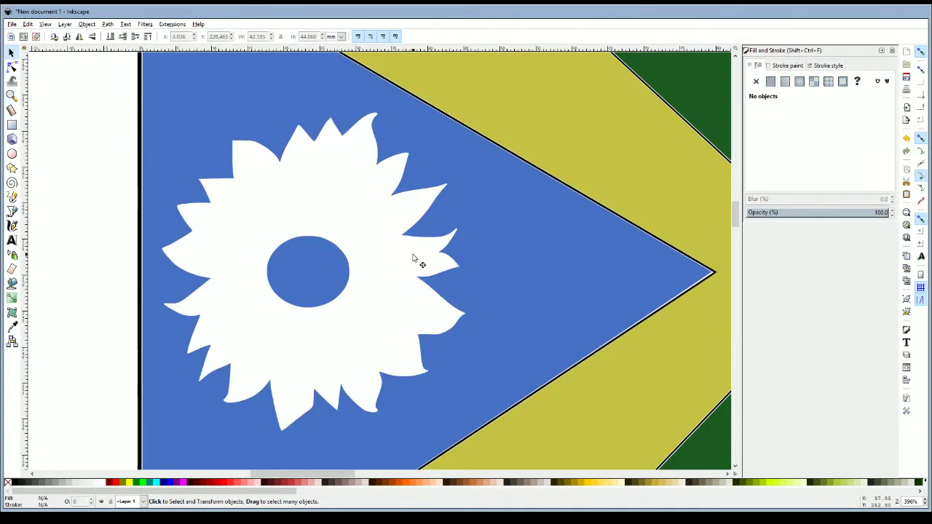
{"action": "scroll", "coordinate": [412, 258], "scroll_direction": "up", "scroll_amount": 2}
{"action": "left_click", "coordinate": [12, 95]}
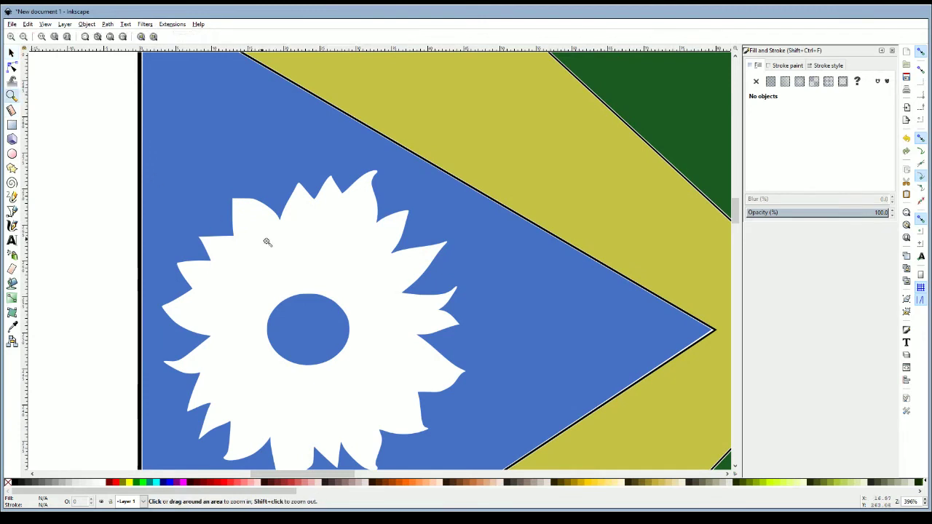
{"action": "left_click", "coordinate": [270, 291], "text": "shift"}
{"action": "left_click", "coordinate": [270, 291], "text": "shift"}
{"action": "left_click", "coordinate": [270, 291], "text": "shift"}
{"action": "left_click", "coordinate": [270, 291], "text": "shift"}
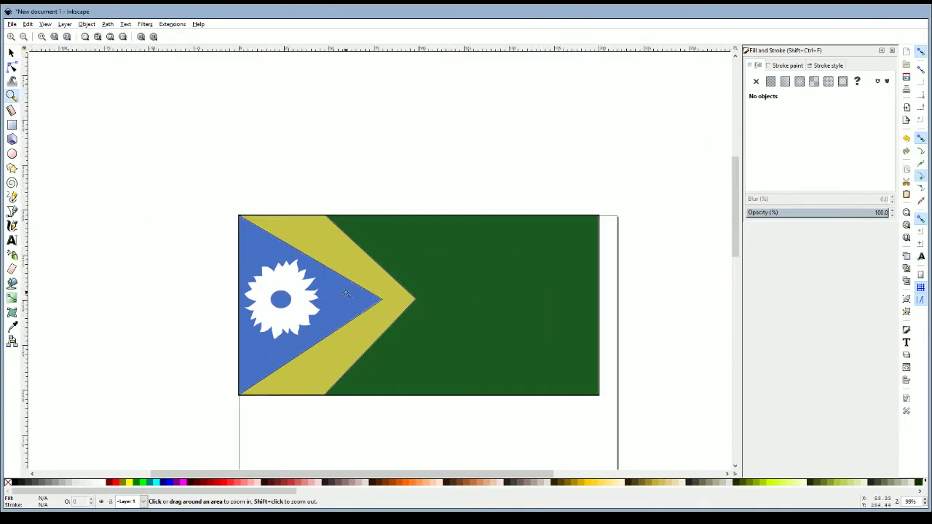
{"action": "left_click", "coordinate": [283, 299]}
{"action": "left_click", "coordinate": [222, 195]}
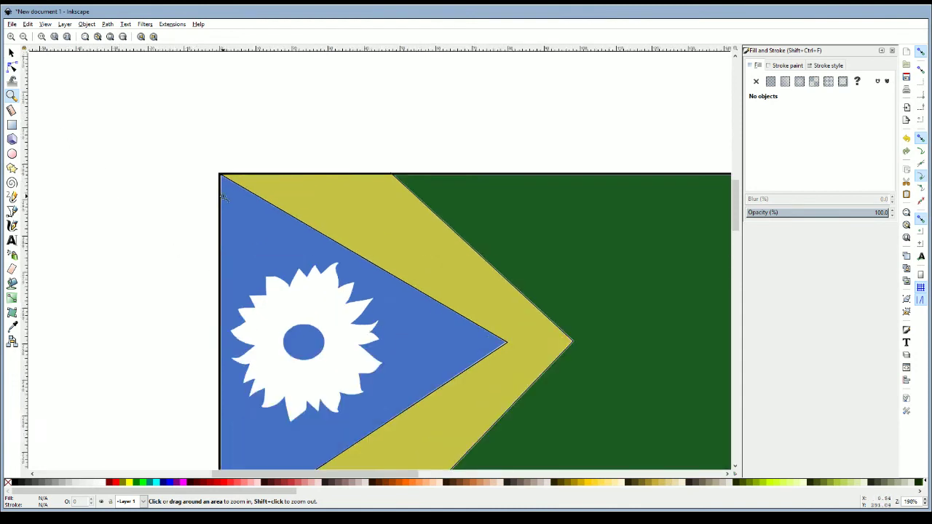
{"action": "left_click", "coordinate": [222, 195]}
{"action": "left_click", "coordinate": [222, 195]}
{"action": "left_click", "coordinate": [222, 195]}
Select the flag's black border rectangle and zoom out to view the whole flag
{"action": "left_click", "coordinate": [9, 52]}
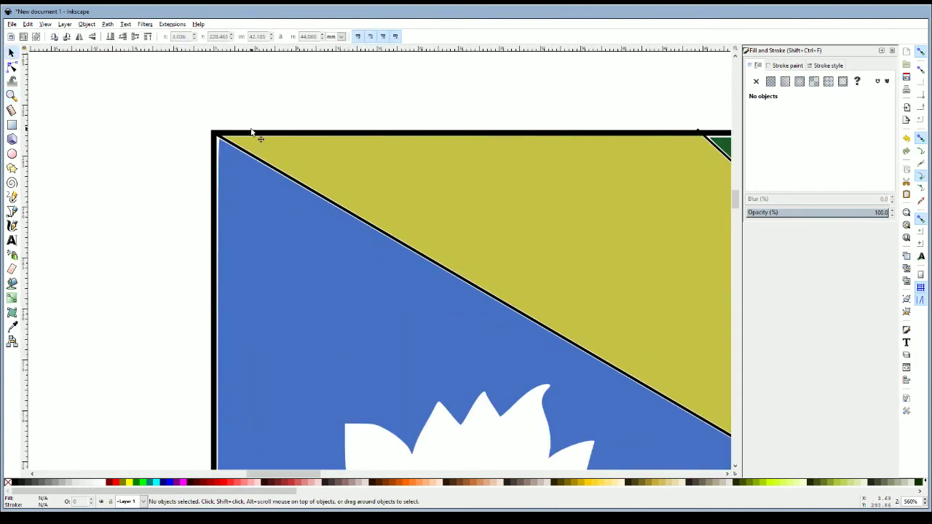
{"action": "left_click", "coordinate": [210, 132]}
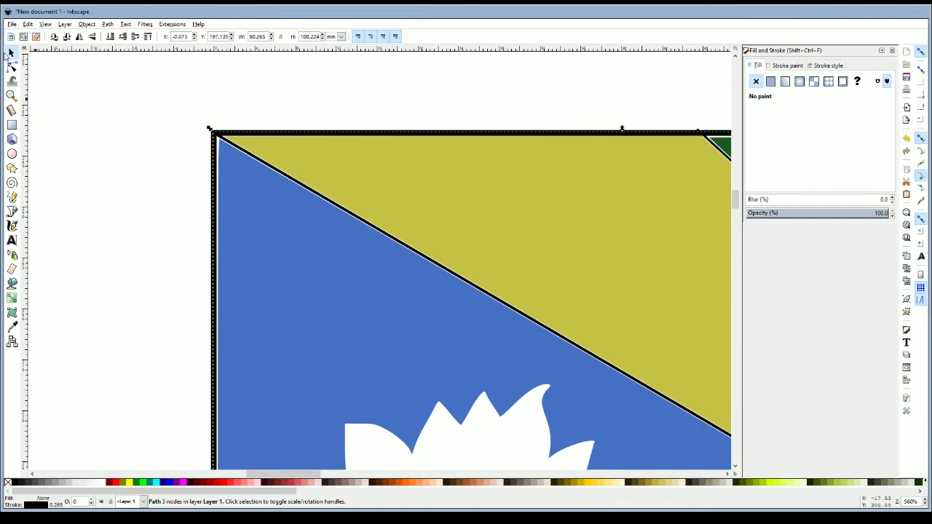
{"action": "left_click", "coordinate": [12, 95]}
{"action": "left_click", "coordinate": [93, 162], "text": "shift"}
{"action": "left_click", "coordinate": [93, 161], "text": "shift"}
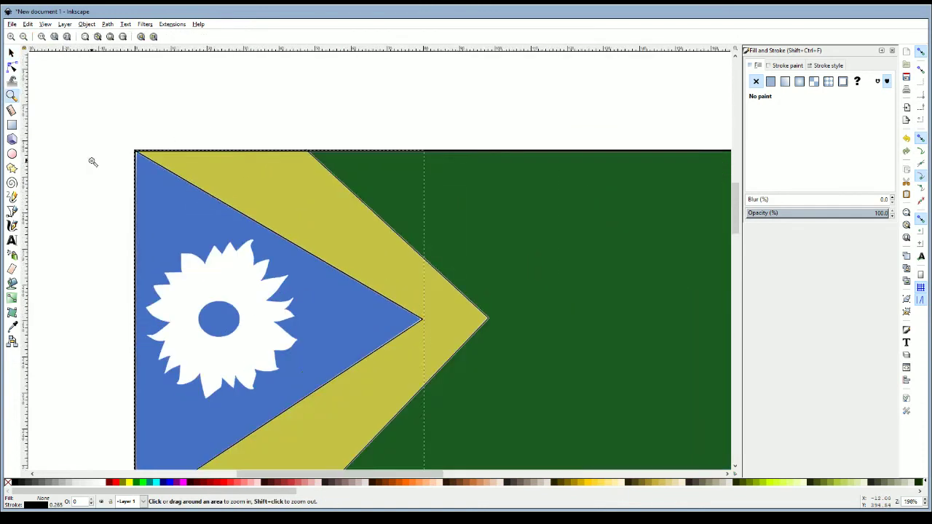
{"action": "left_click", "coordinate": [93, 162], "text": "shift"}
{"action": "left_click", "coordinate": [297, 293]}
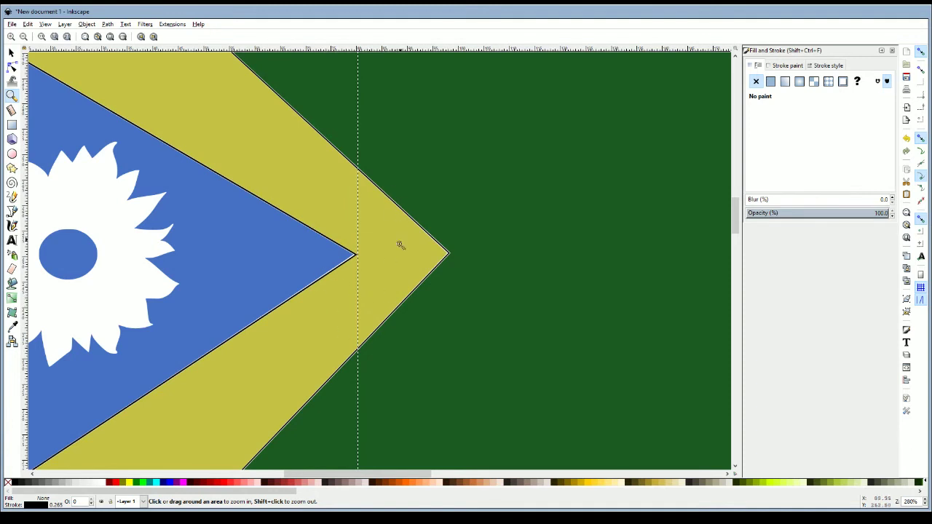
Zoom into the flag's top edge and delete the black strip running along it
{"action": "scroll", "coordinate": [249, 349], "scroll_direction": "up", "scroll_amount": 4}
{"action": "left_click", "coordinate": [173, 118]}
{"action": "left_click", "coordinate": [200, 142]}
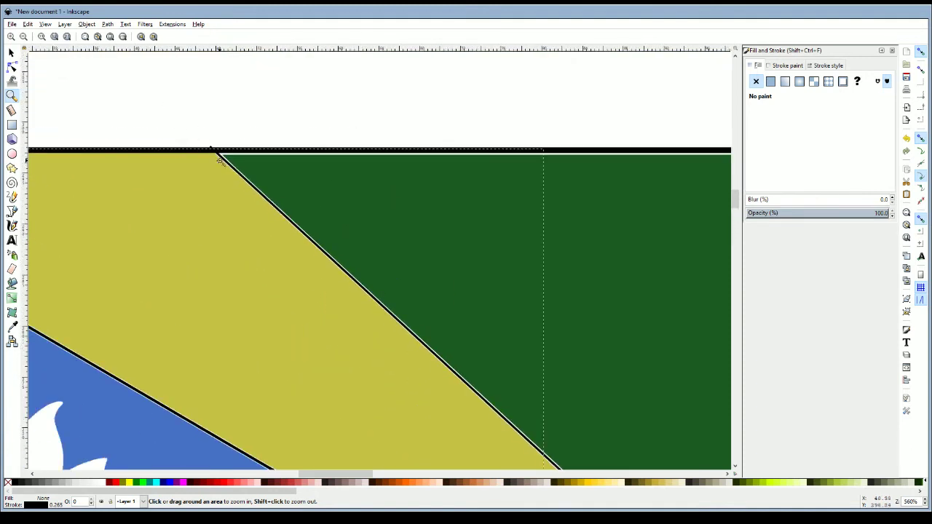
{"action": "left_click", "coordinate": [212, 148]}
{"action": "left_click", "coordinate": [206, 146]}
{"action": "left_click", "coordinate": [208, 145]}
{"action": "left_click", "coordinate": [207, 144]}
{"action": "key", "text": "s"}
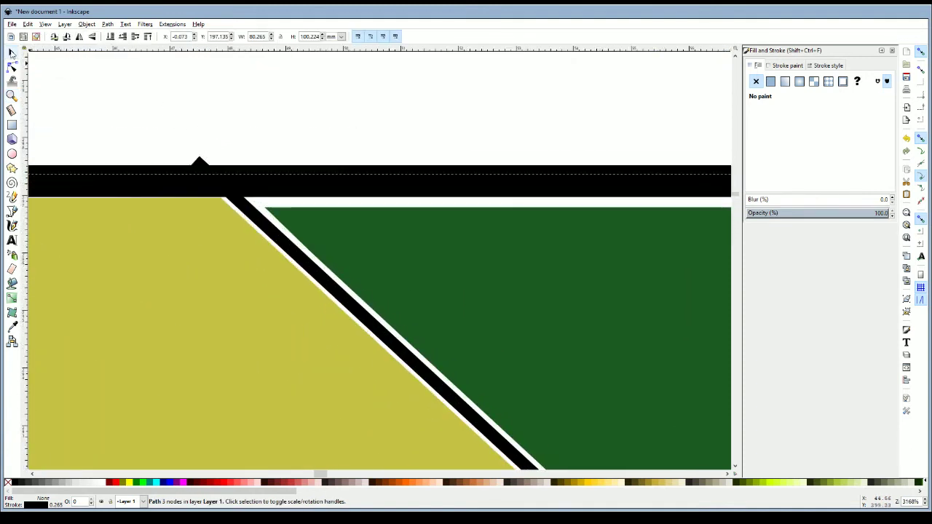
{"action": "left_click", "coordinate": [201, 160]}
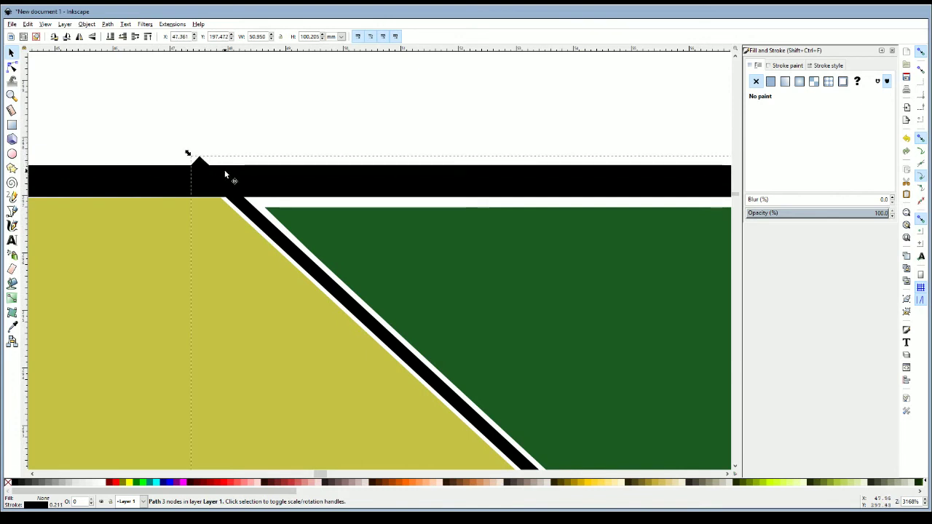
{"action": "left_click", "coordinate": [145, 175]}
{"action": "key", "text": "Delete"}
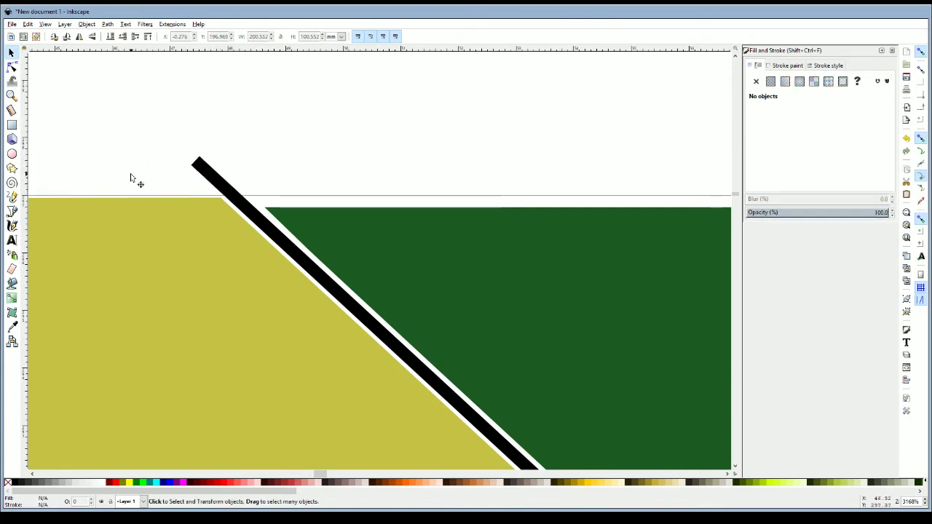
{"action": "scroll", "coordinate": [25, 95], "scroll_direction": "down", "scroll_amount": 1}
Move the black diagonal bar's top end onto the yellow edge, then delete the bar
{"action": "left_click", "coordinate": [12, 65]}
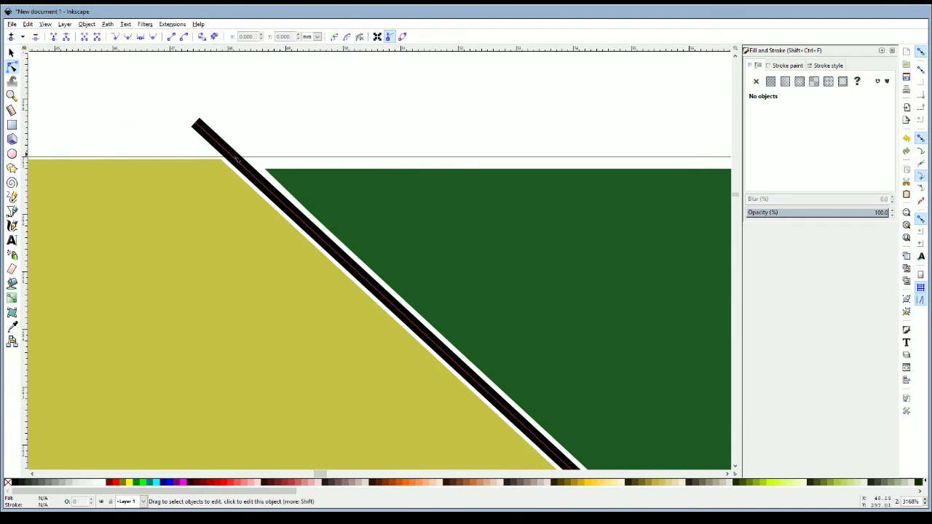
{"action": "scroll", "coordinate": [22, 98], "scroll_direction": "down", "scroll_amount": 4}
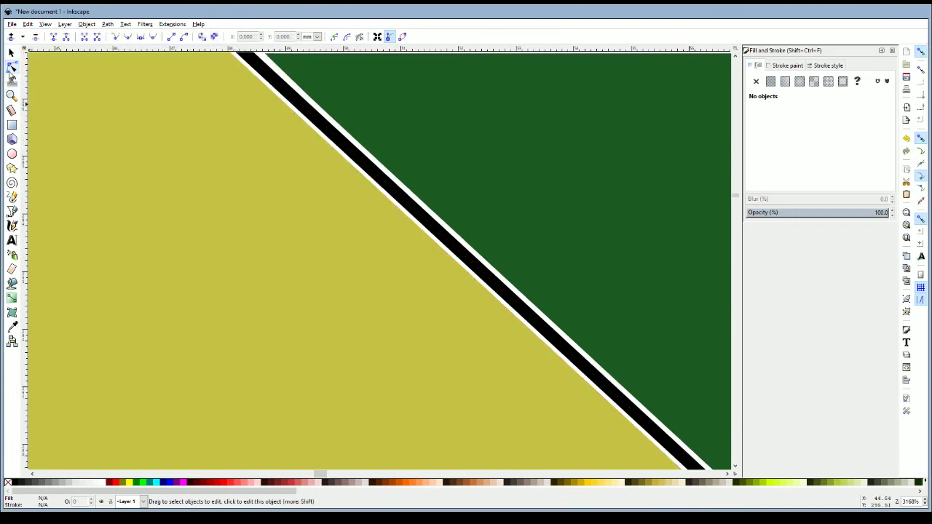
{"action": "scroll", "coordinate": [238, 153], "scroll_direction": "up", "scroll_amount": 2}
{"action": "left_click", "coordinate": [218, 105]}
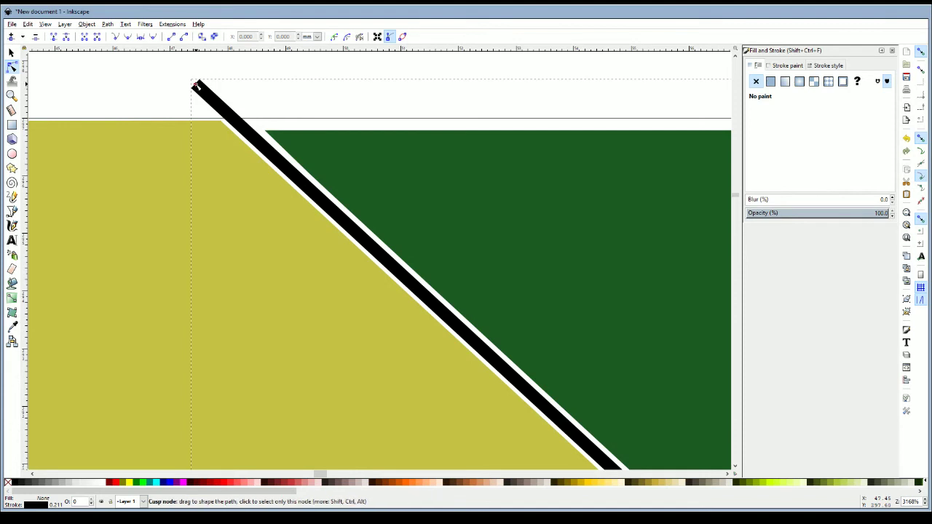
{"action": "left_click_drag", "start_coordinate": [197, 85], "coordinate": [236, 120]}
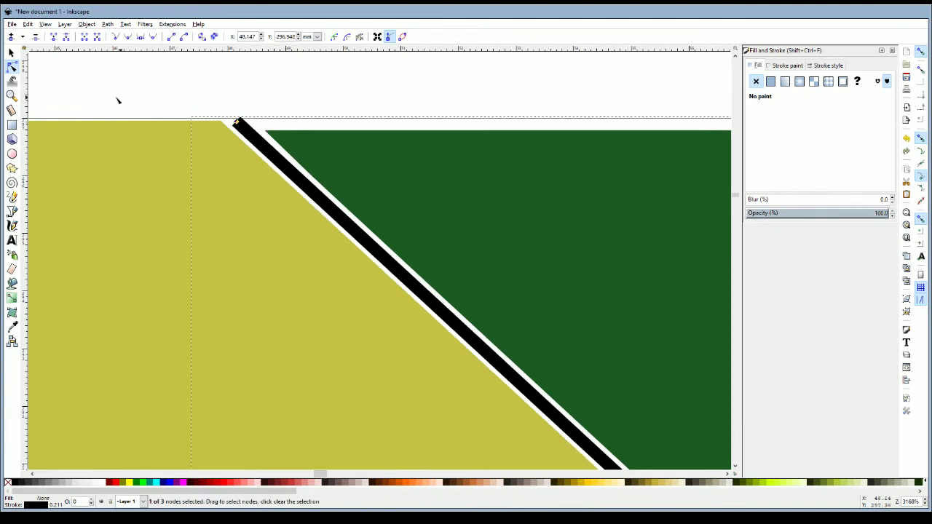
{"action": "left_click", "coordinate": [11, 52]}
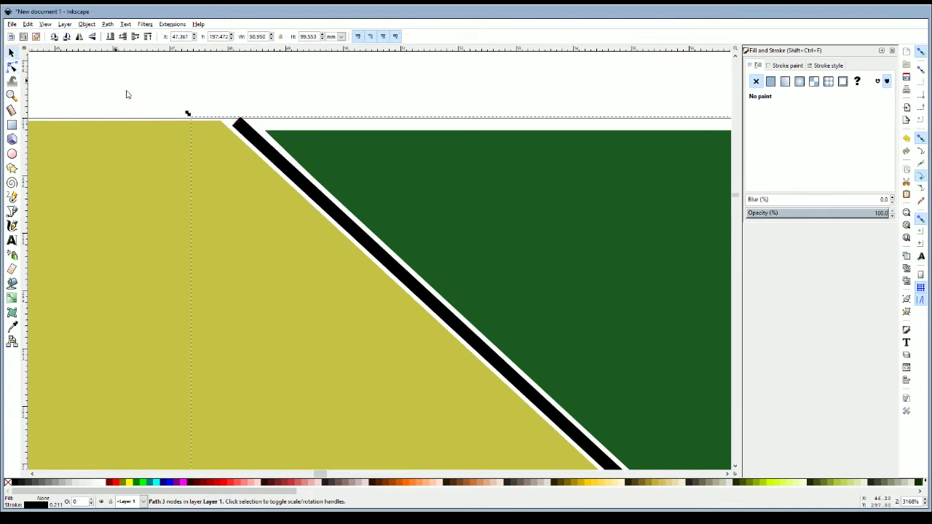
{"action": "key", "text": "Delete"}
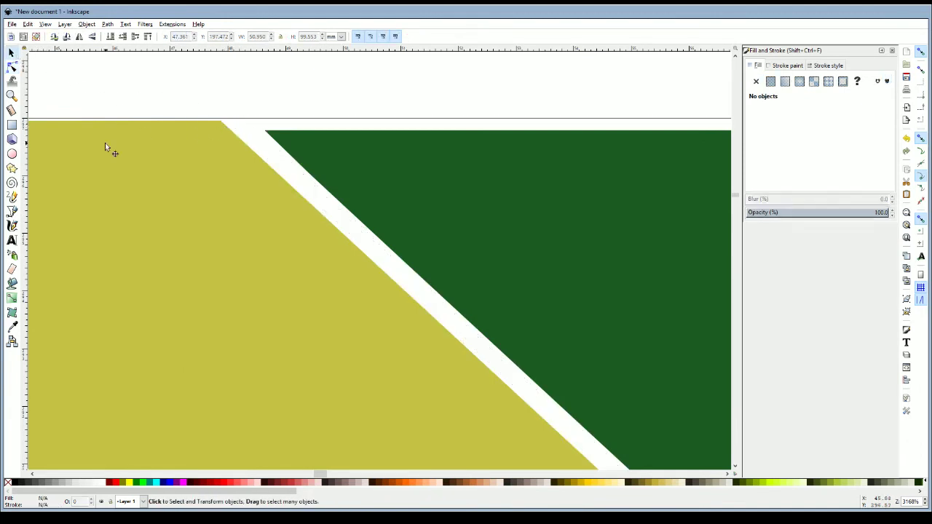
Try moving the green field's top-left corner, undo it, and zoom out to the whole flag
{"action": "left_click", "coordinate": [10, 66]}
{"action": "left_click", "coordinate": [342, 142]}
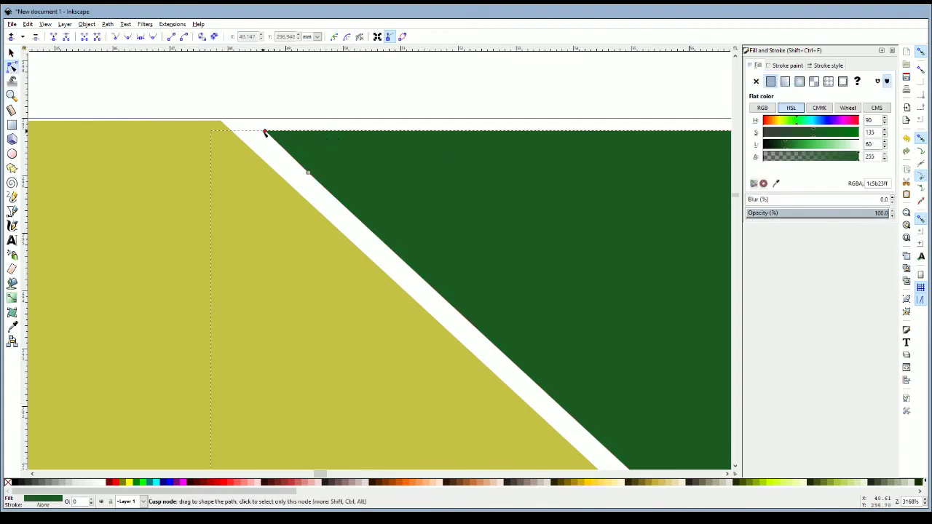
{"action": "mouse_move", "coordinate": [264, 135]}
{"action": "left_mouse_down"}
{"action": "mouse_move", "coordinate": [241, 121]}
{"action": "mouse_move", "coordinate": [258, 121]}
{"action": "left_mouse_up"}
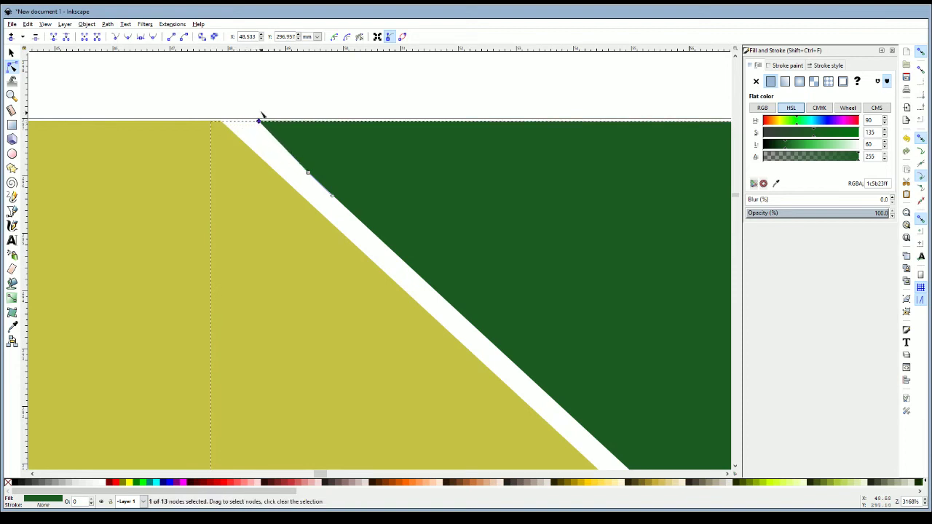
{"action": "key", "text": "ctrl+z"}
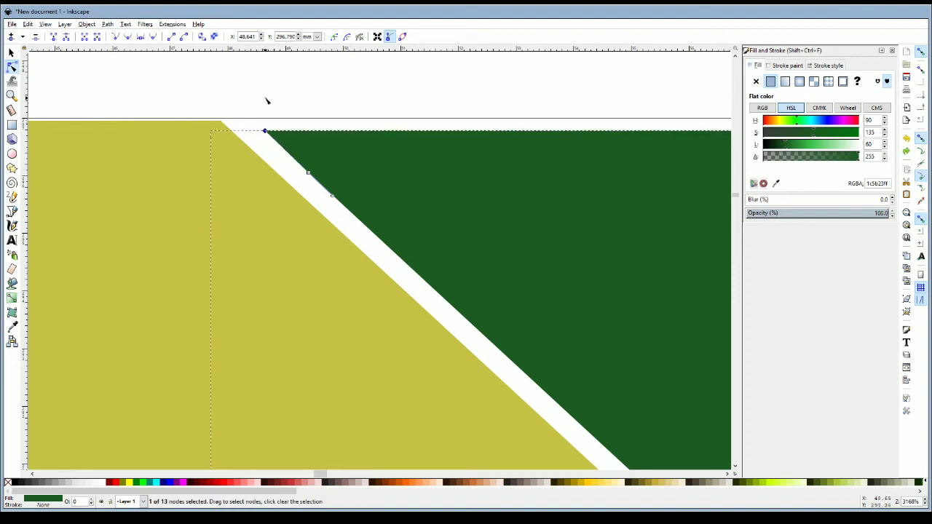
{"action": "left_click", "coordinate": [13, 96]}
{"action": "scroll", "coordinate": [207, 149], "scroll_direction": "down", "scroll_amount": 8}
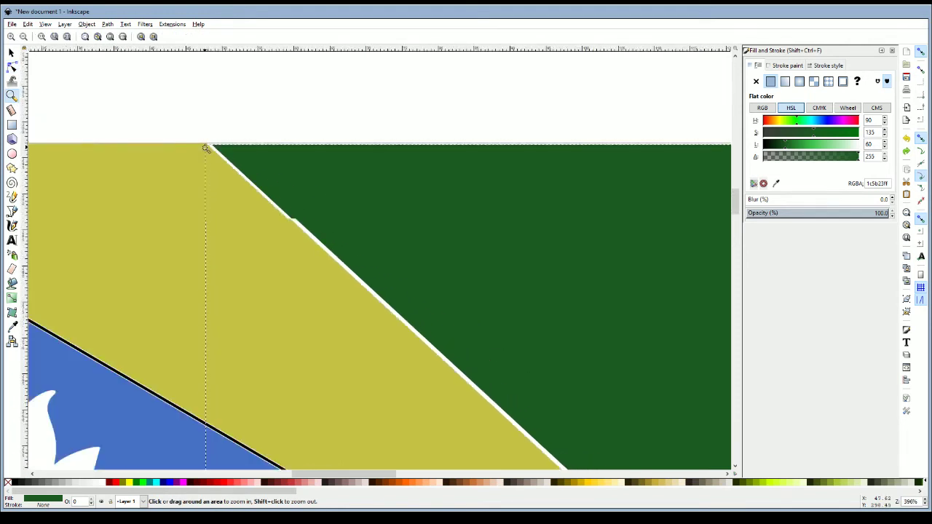
Zoom into the top-left corner and delete the black line along the blue triangle's edge
{"action": "left_click", "coordinate": [36, 148]}
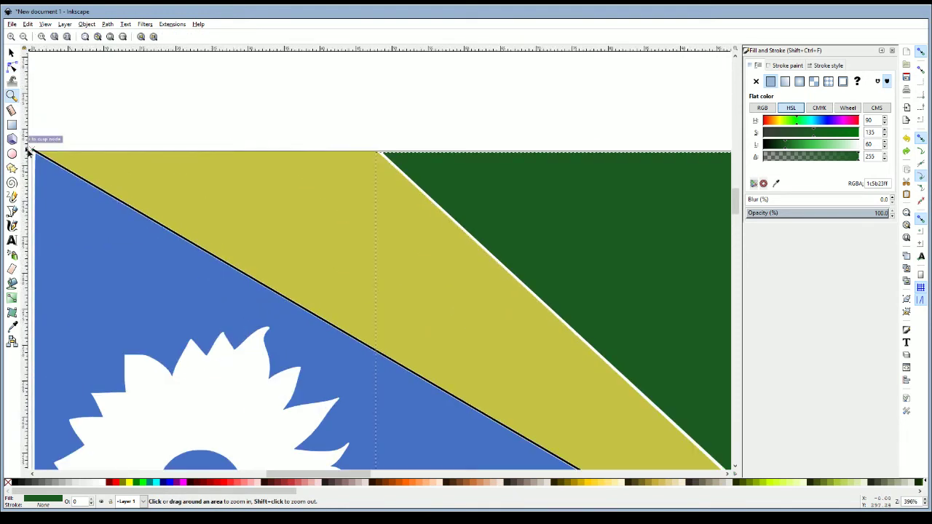
{"action": "left_click", "coordinate": [35, 150]}
{"action": "left_click", "coordinate": [42, 154]}
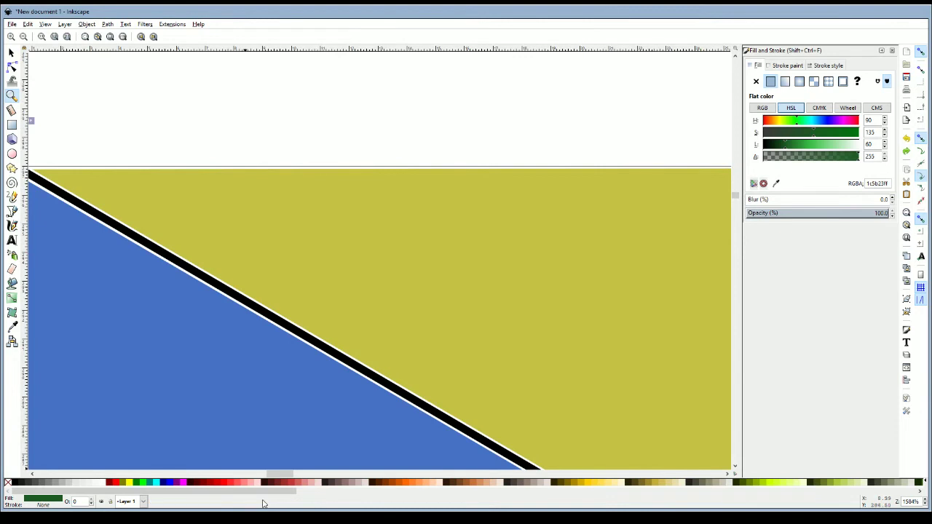
{"action": "mouse_move", "coordinate": [261, 476]}
{"action": "left_mouse_down"}
{"action": "mouse_move", "coordinate": [218, 400]}
{"action": "mouse_move", "coordinate": [240, 478]}
{"action": "mouse_move", "coordinate": [277, 476]}
{"action": "left_mouse_up"}
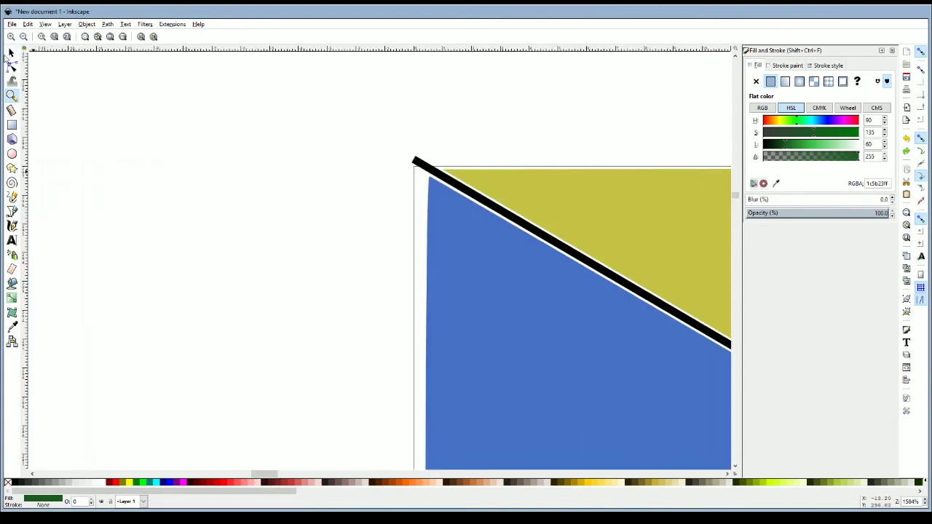
{"action": "left_click", "coordinate": [11, 53]}
{"action": "key", "text": "Delete"}
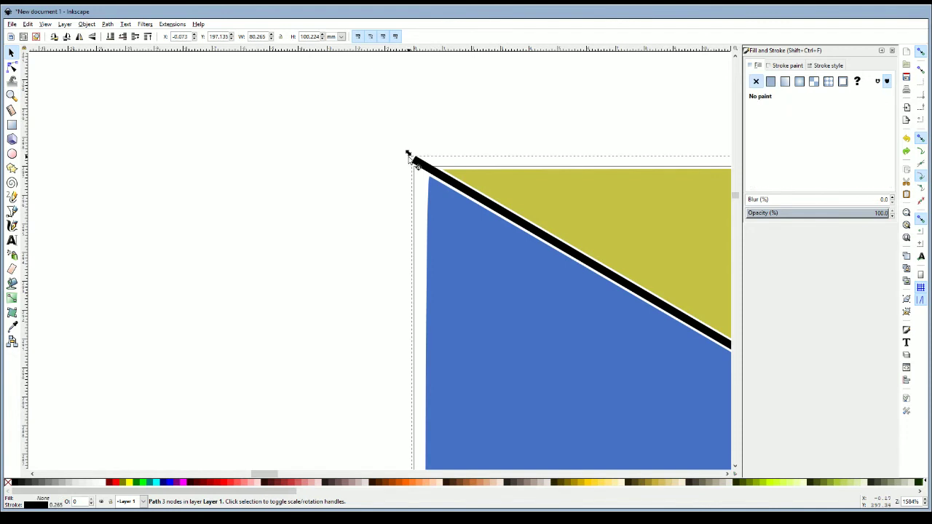
Zoom out to view the whole finished flag and return to the Selector tool
{"action": "left_click", "coordinate": [11, 96]}
{"action": "left_click", "coordinate": [109, 137], "text": "shift"}
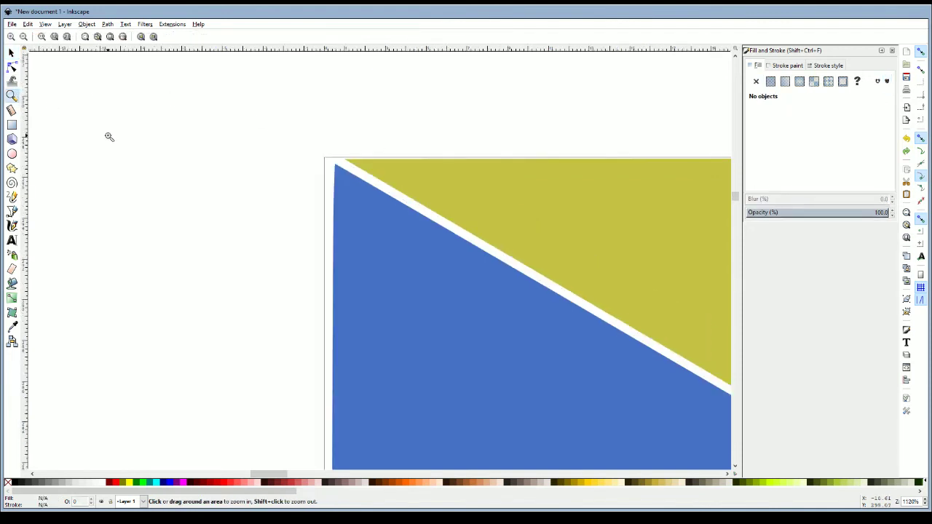
{"action": "left_click", "coordinate": [109, 137], "text": "shift"}
{"action": "left_click", "coordinate": [109, 137], "text": "shift"}
{"action": "left_click", "coordinate": [110, 137], "text": "shift"}
{"action": "left_click", "coordinate": [110, 137], "text": "shift"}
{"action": "left_click", "coordinate": [109, 137], "text": "shift"}
{"action": "left_click", "coordinate": [109, 136], "text": "shift"}
{"action": "left_click", "coordinate": [109, 137], "text": "shift"}
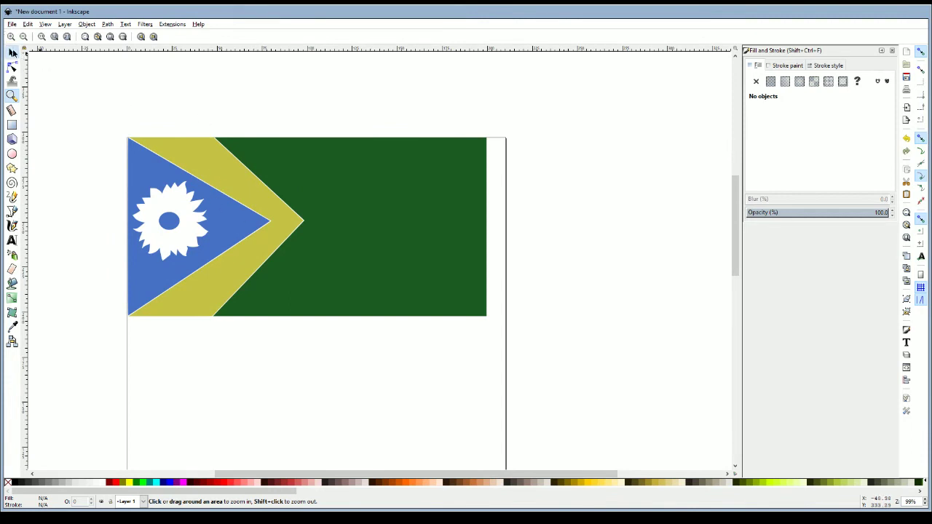
{"action": "left_click", "coordinate": [11, 52]}
Rubber-band select all flag pieces and resize the page to the selection with Shift+Ctrl+R
{"action": "left_click_drag", "start_coordinate": [73, 110], "coordinate": [556, 350]}
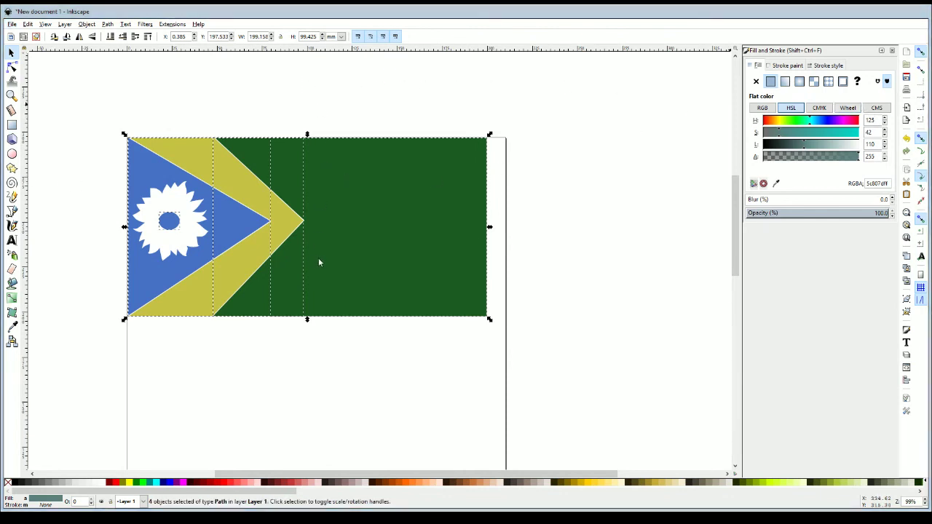
{"action": "key", "text": "shift+ctrl+r"}
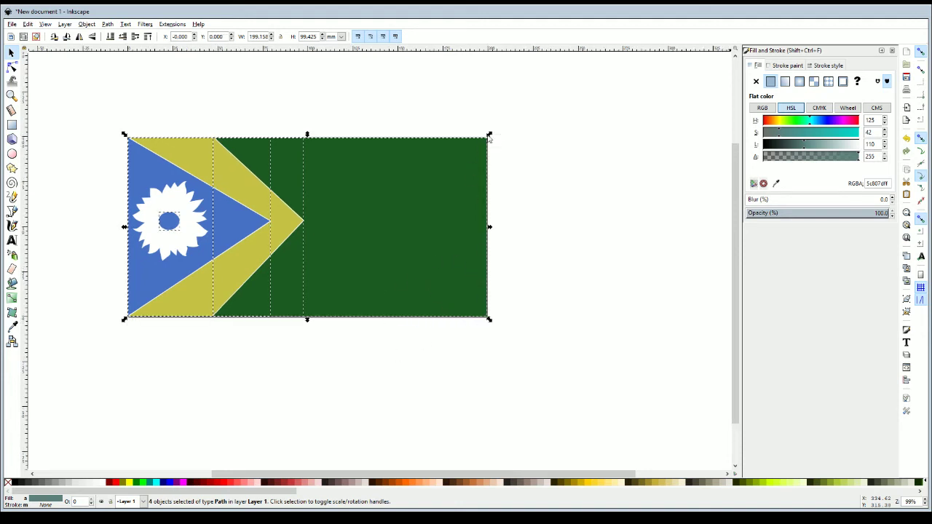
{"action": "left_click", "coordinate": [518, 96]}
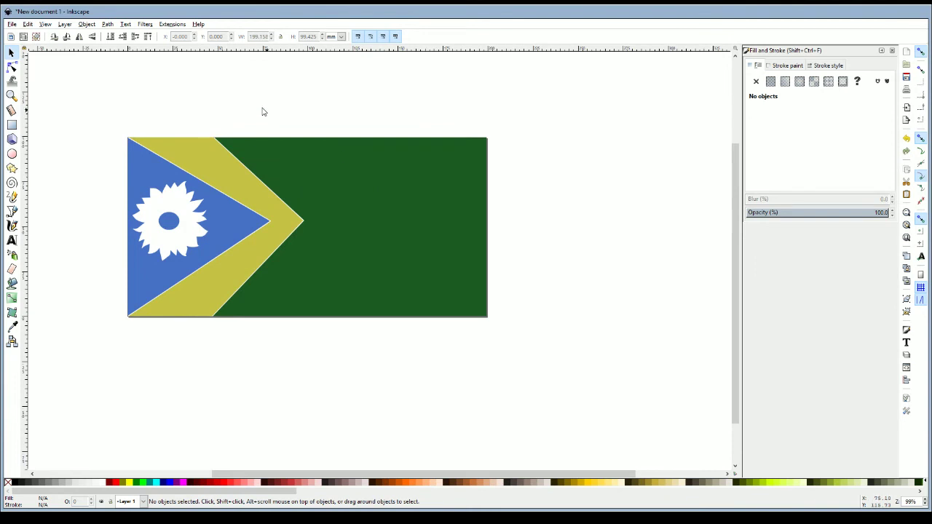
{"action": "left_click_drag", "start_coordinate": [72, 109], "coordinate": [42, 328]}
Save the flag as Tutorial Flag.svg and as Tutorial Flag.png in the Flags folder
{"action": "scroll", "coordinate": [197, 163], "scroll_direction": "up", "scroll_amount": 3}
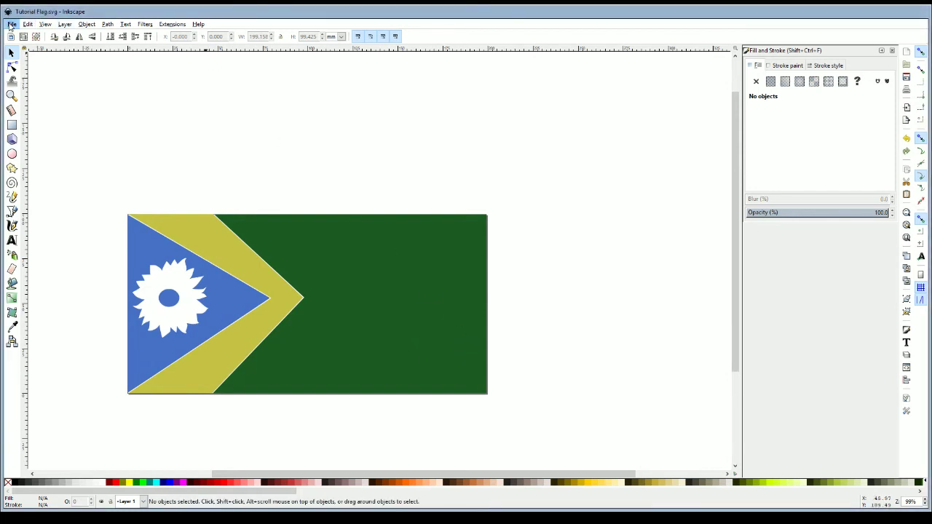
{"action": "left_click", "coordinate": [11, 26]}
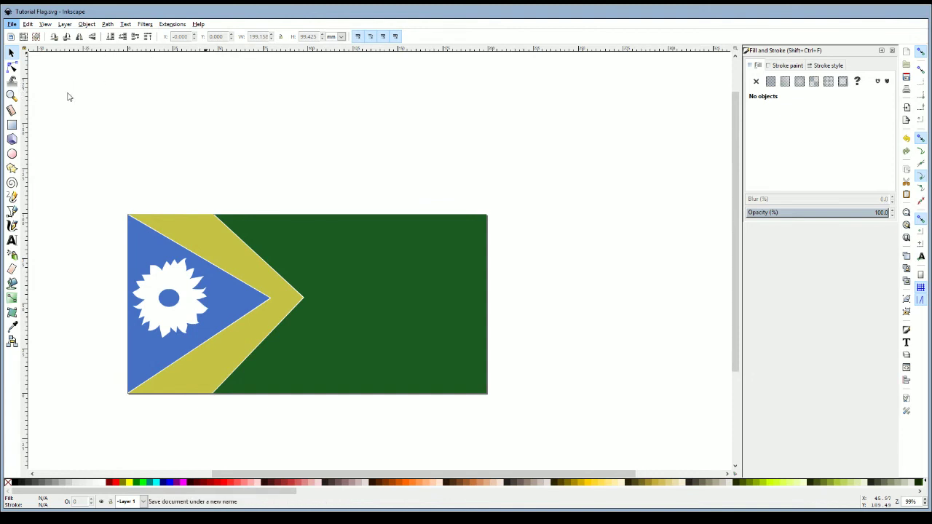
{"action": "key", "text": "Escape"}
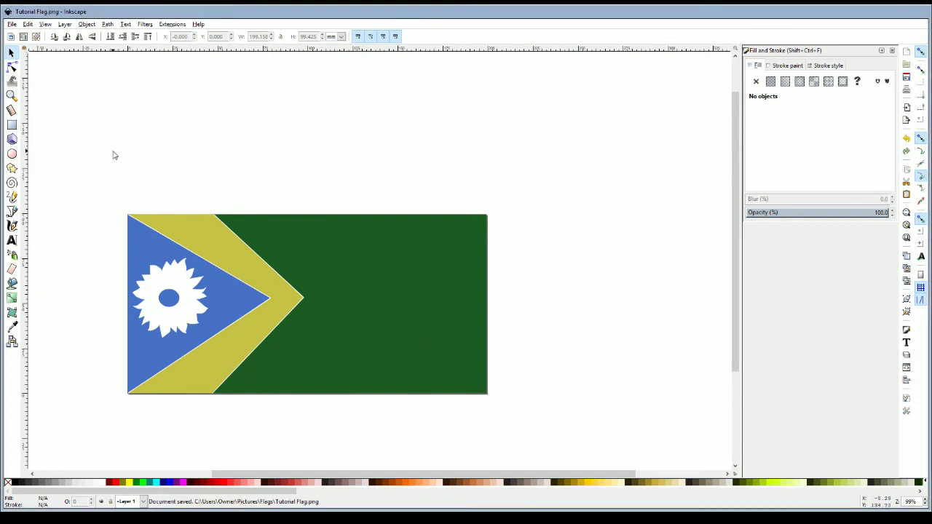
{"action": "left_click_drag", "start_coordinate": [102, 160], "coordinate": [70, 322]}
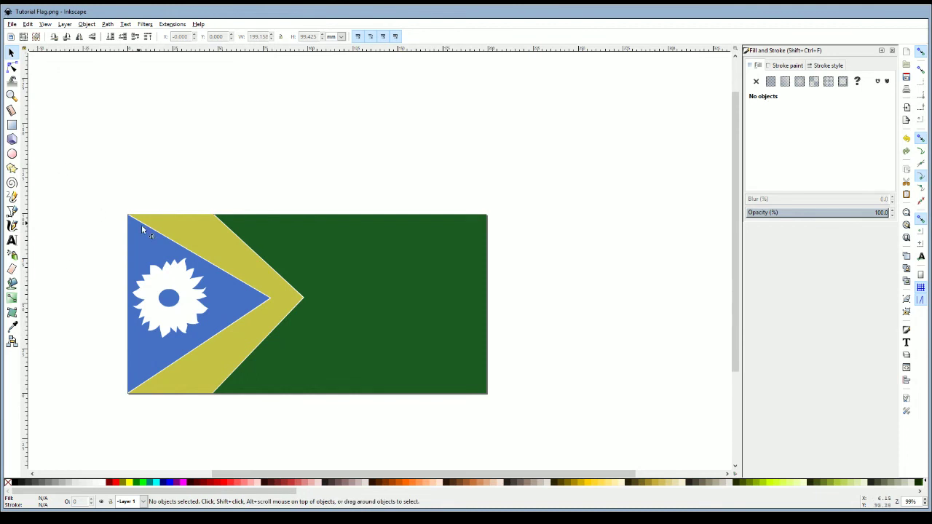
{"action": "scroll", "coordinate": [231, 224], "scroll_direction": "up", "scroll_amount": 1}
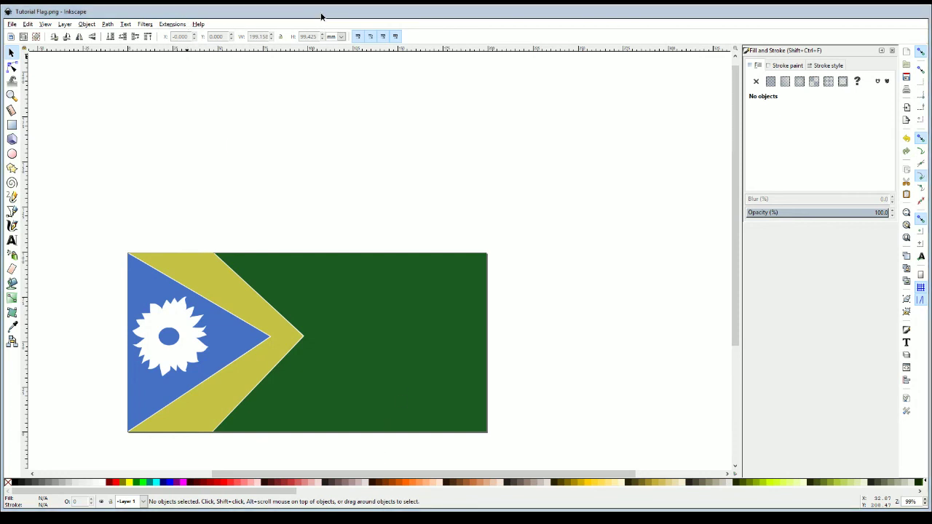
{"action": "left_click", "coordinate": [11, 96]}
{"action": "left_click", "coordinate": [9, 54]}
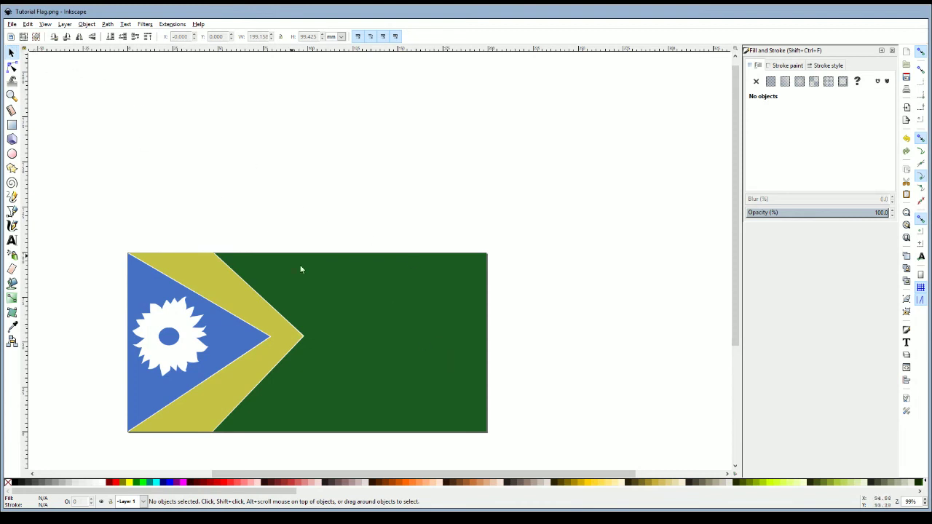
{"action": "scroll", "coordinate": [414, 327], "scroll_direction": "down", "scroll_amount": 4}
{"action": "scroll", "coordinate": [386, 472], "scroll_direction": "left", "scroll_amount": 2}
{"action": "scroll", "coordinate": [405, 191], "scroll_direction": "up", "scroll_amount": 1}
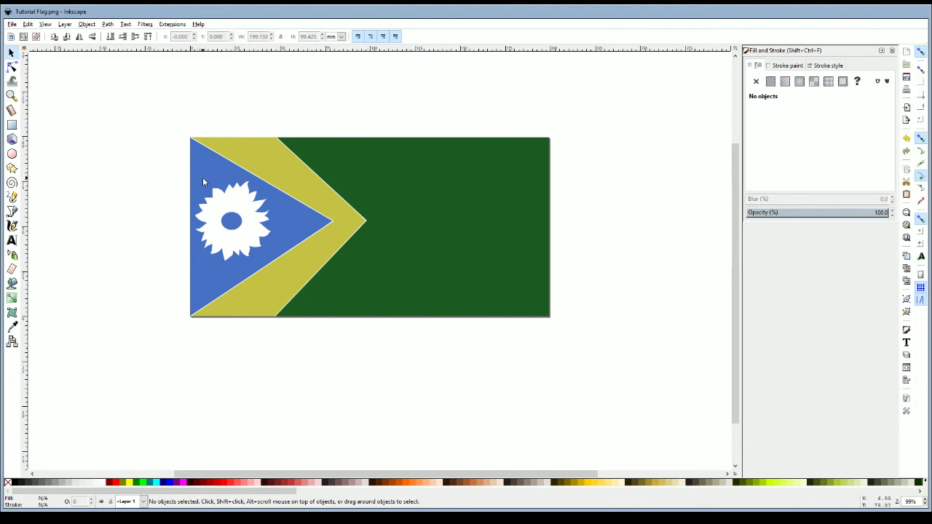
{"action": "scroll", "coordinate": [185, 154], "scroll_direction": "up", "scroll_amount": 1}
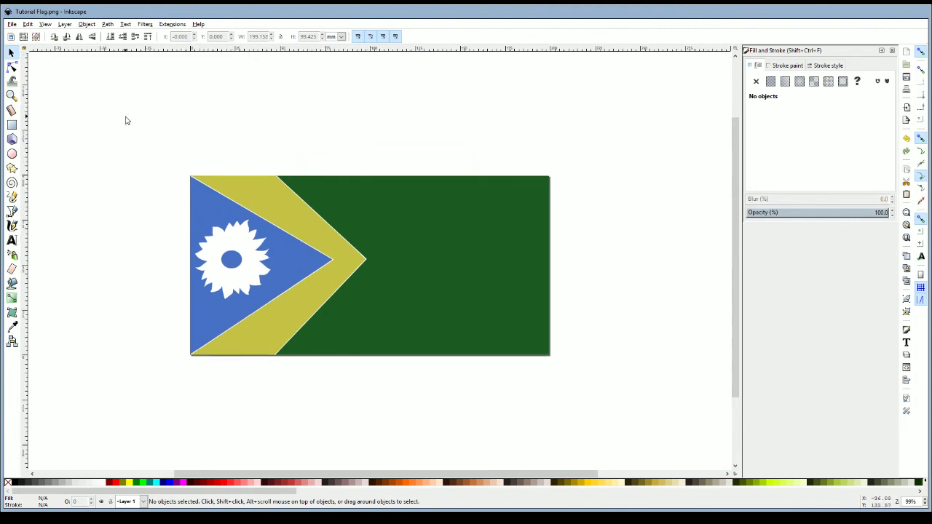